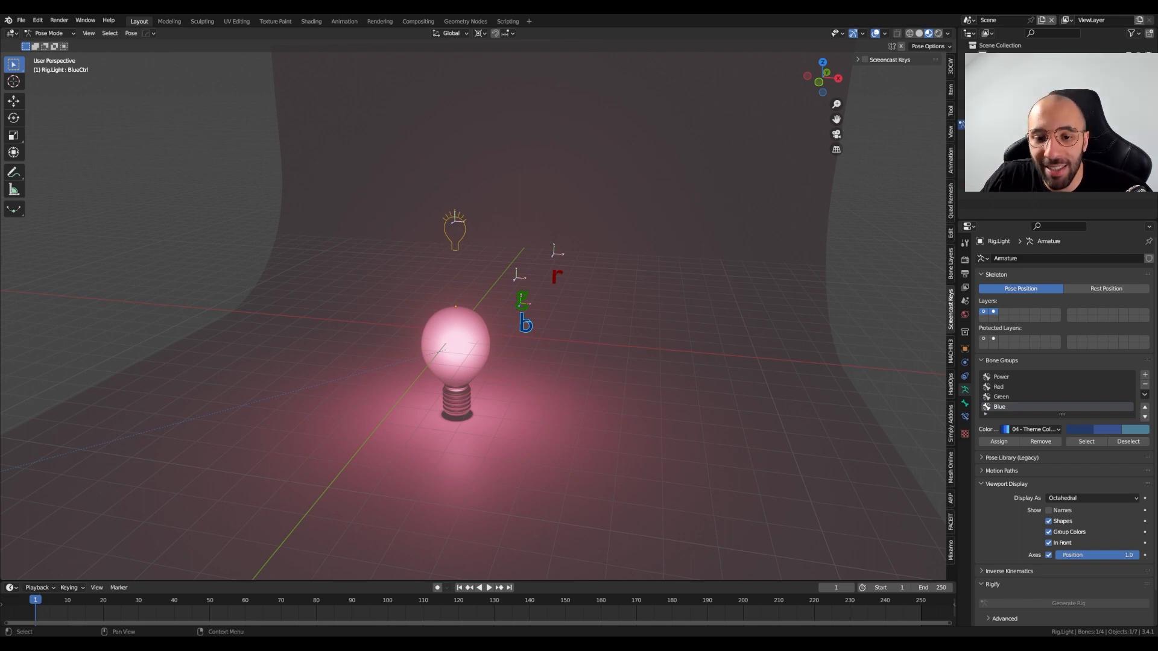
Switch the light rig from Pose Mode to Object Mode.
{"action": "mouse_move", "coordinate": [505, 353]}
{"action": "middle_mouse_down"}
{"action": "mouse_move", "coordinate": [491, 363]}
{"action": "mouse_move", "coordinate": [508, 359]}
{"action": "middle_mouse_up"}
{"action": "key", "text": "ctrl+Tab"}
{"action": "left_click", "coordinate": [536, 269]}
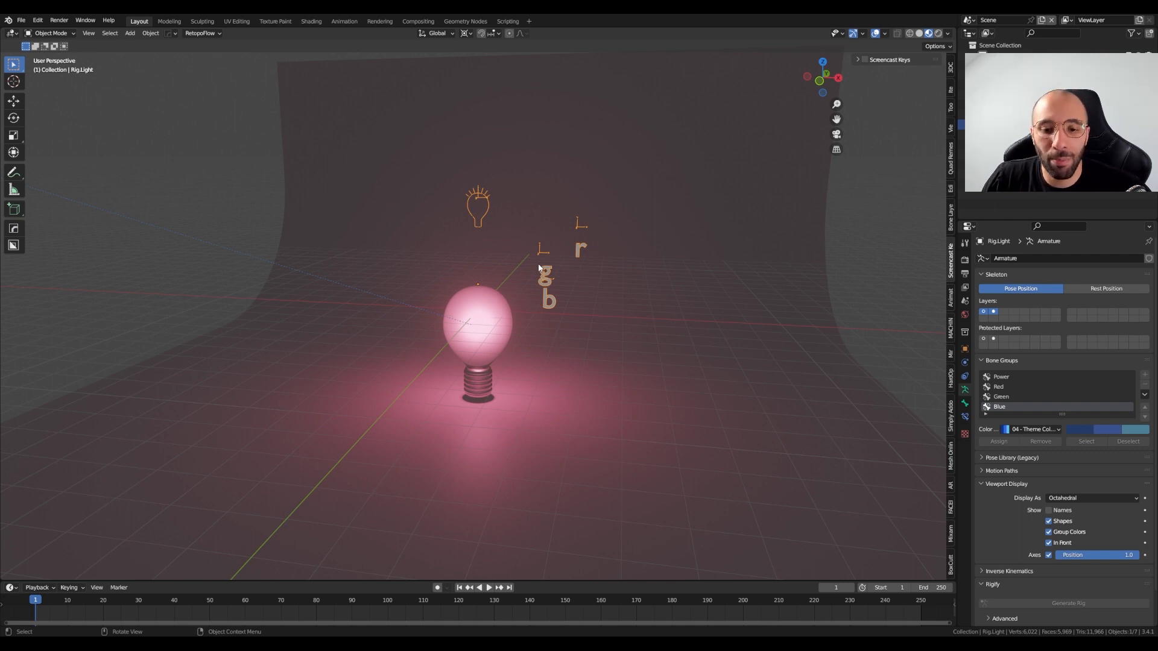
{"action": "middle_click_drag", "start_coordinate": [423, 468], "coordinate": [438, 481]}
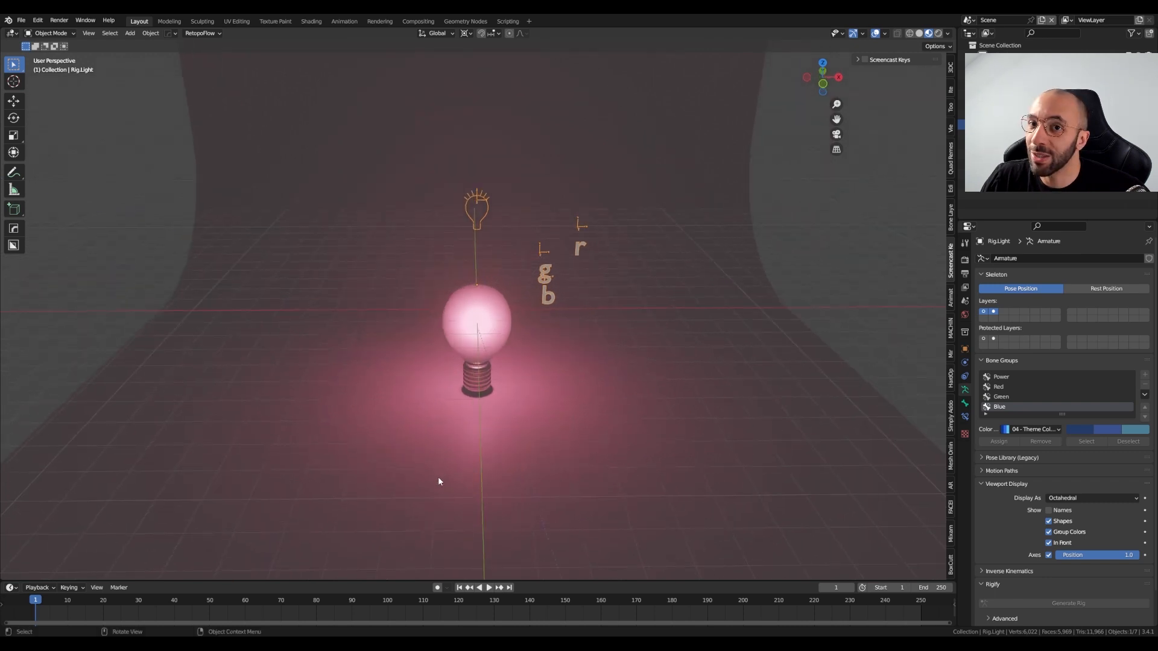
{"action": "middle_click_drag", "start_coordinate": [561, 290], "coordinate": [555, 276], "text": "shift"}
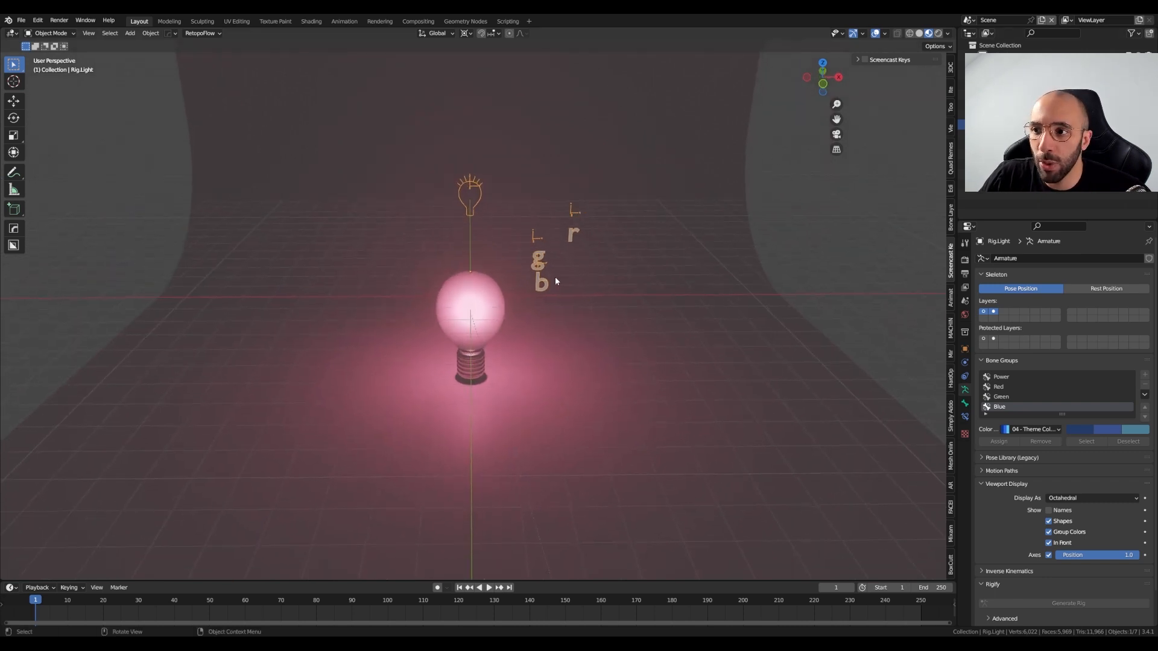
Select the point light inside the bulb and open its Power driver for review.
{"action": "left_click", "coordinate": [507, 308]}
{"action": "middle_click_drag", "start_coordinate": [512, 310], "coordinate": [494, 284]}
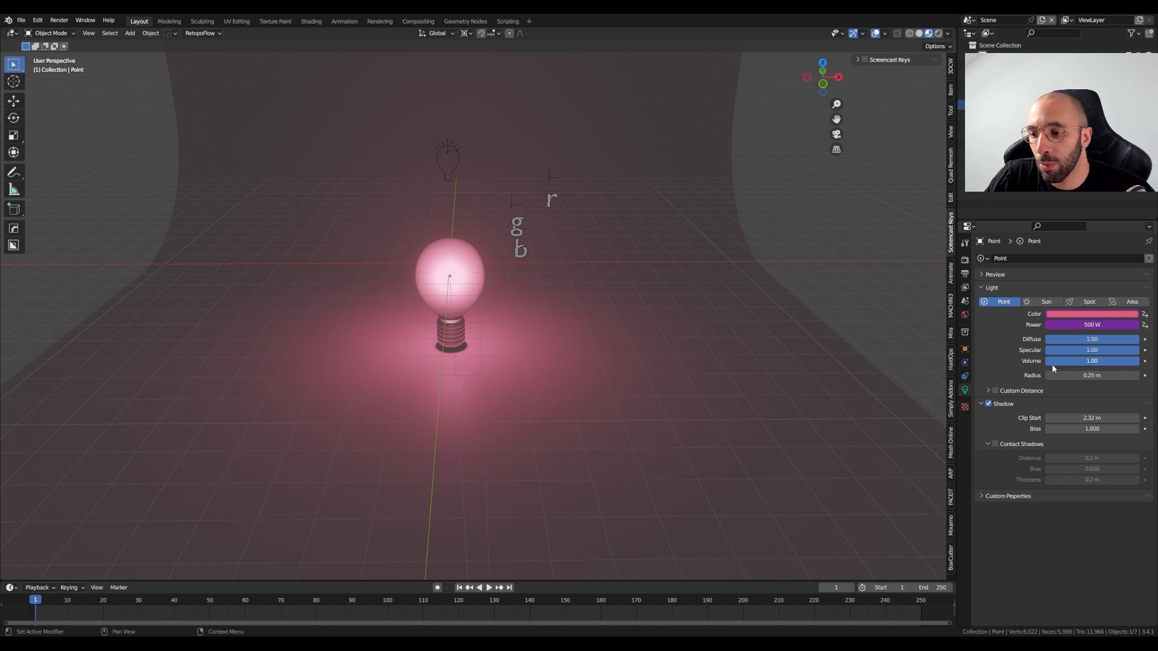
{"action": "right_click", "coordinate": [1061, 325]}
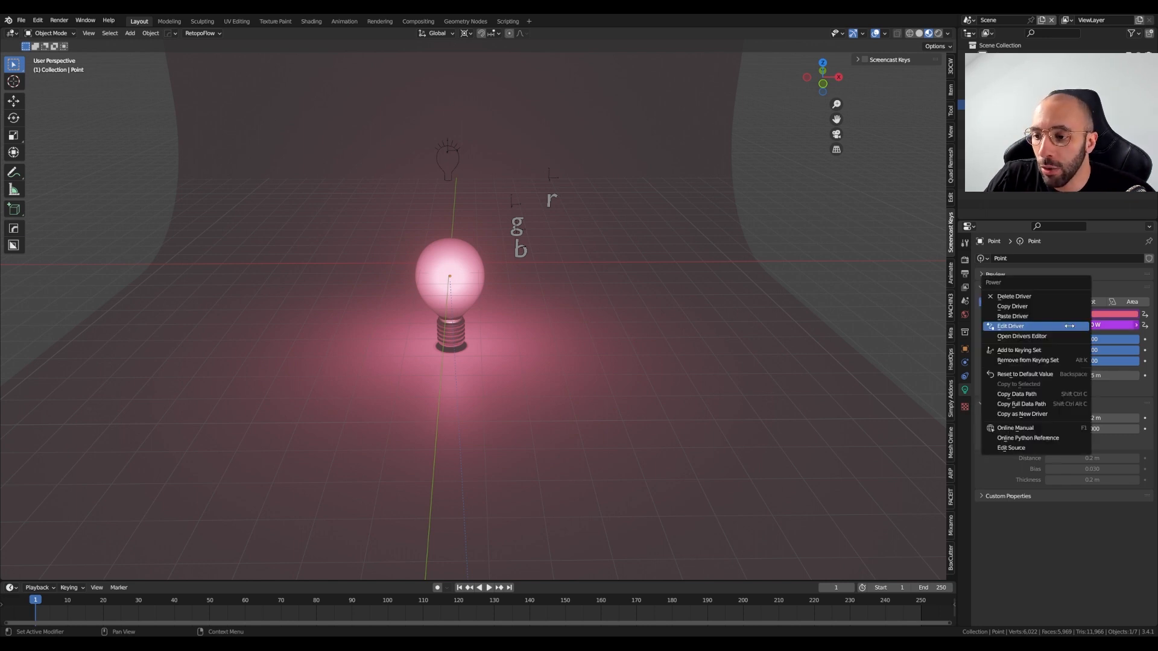
{"action": "left_click", "coordinate": [1018, 327]}
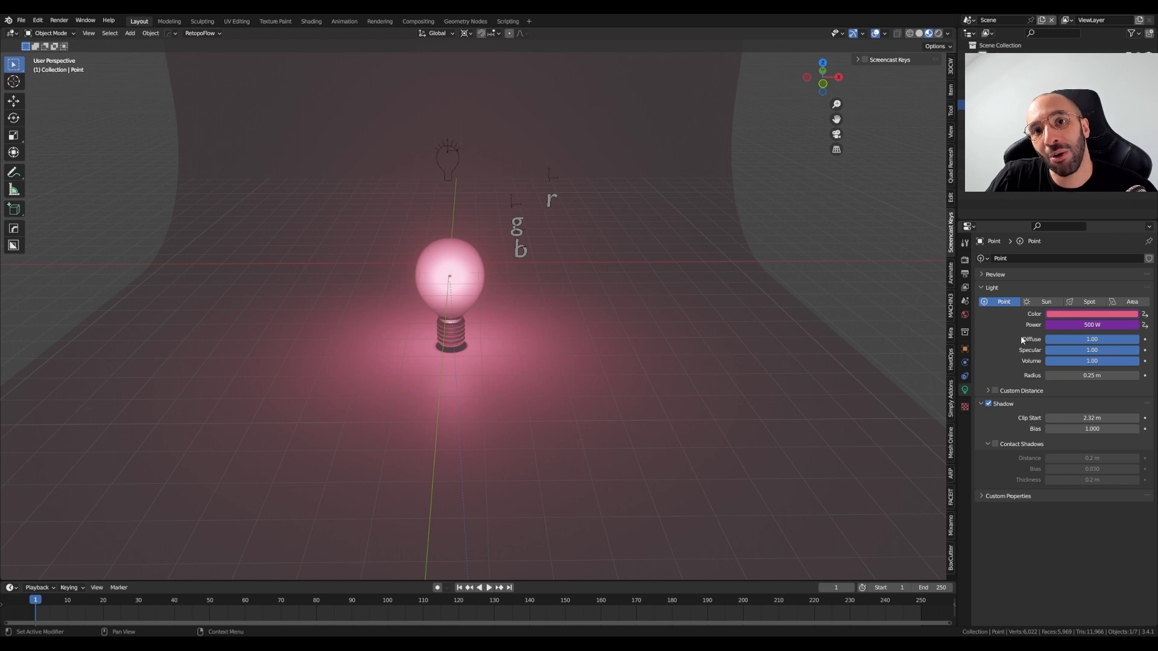
Collapse the point light's Light and Shadow sections and add a new custom property to the light data.
{"action": "left_click", "coordinate": [987, 288]}
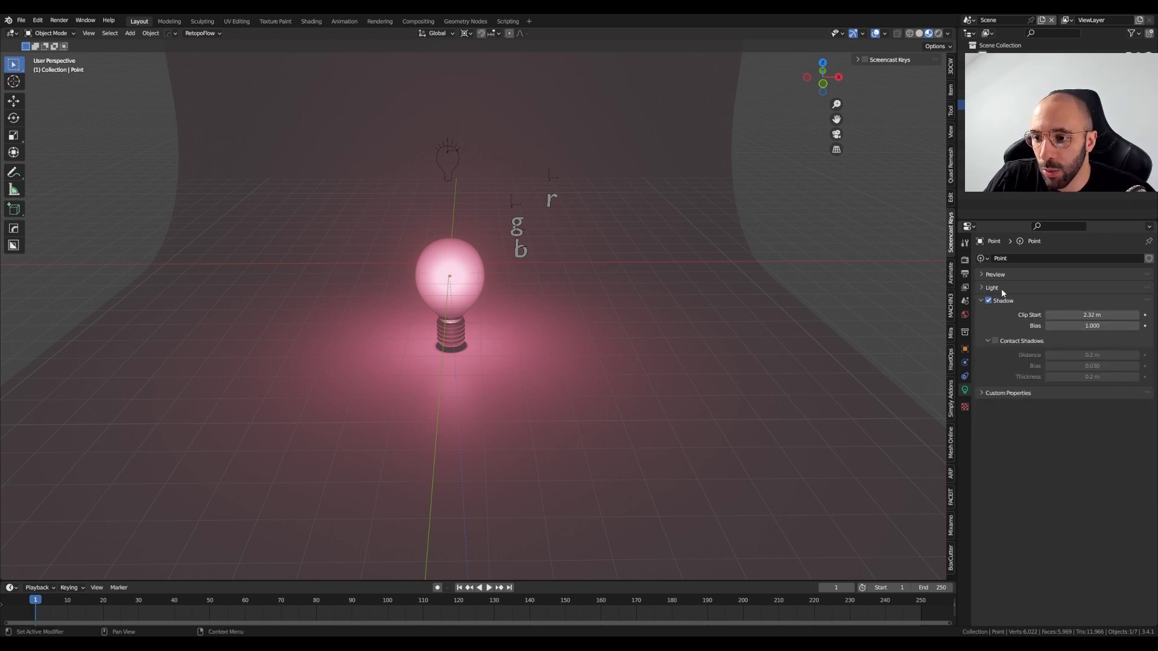
{"action": "left_click", "coordinate": [981, 301]}
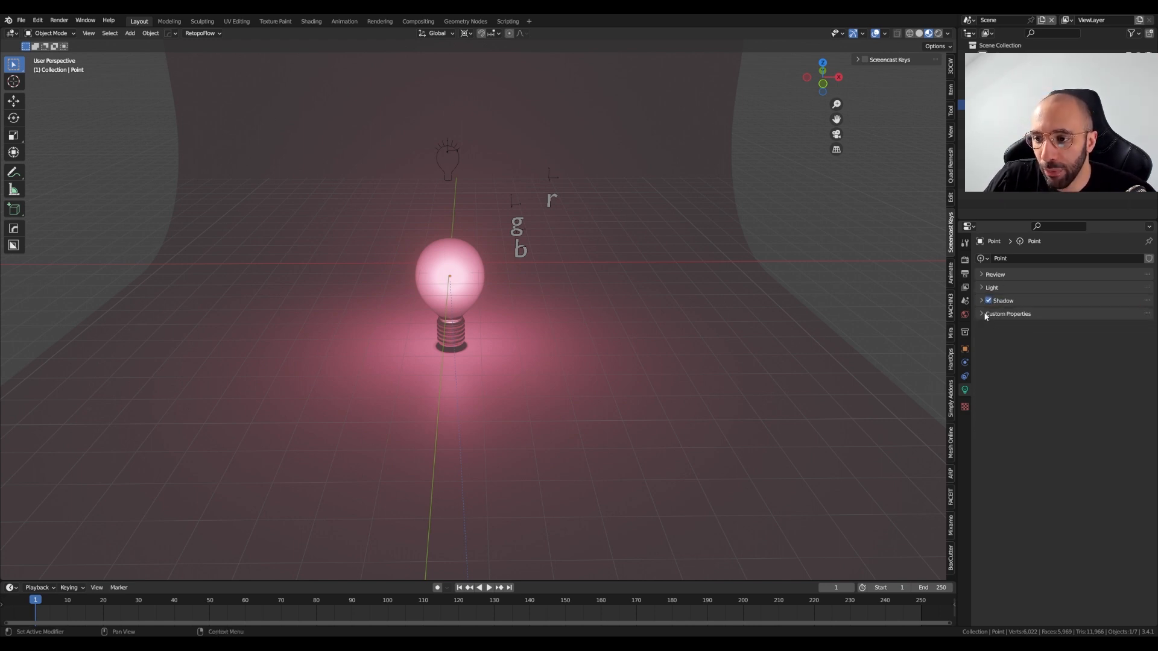
{"action": "left_click", "coordinate": [982, 314]}
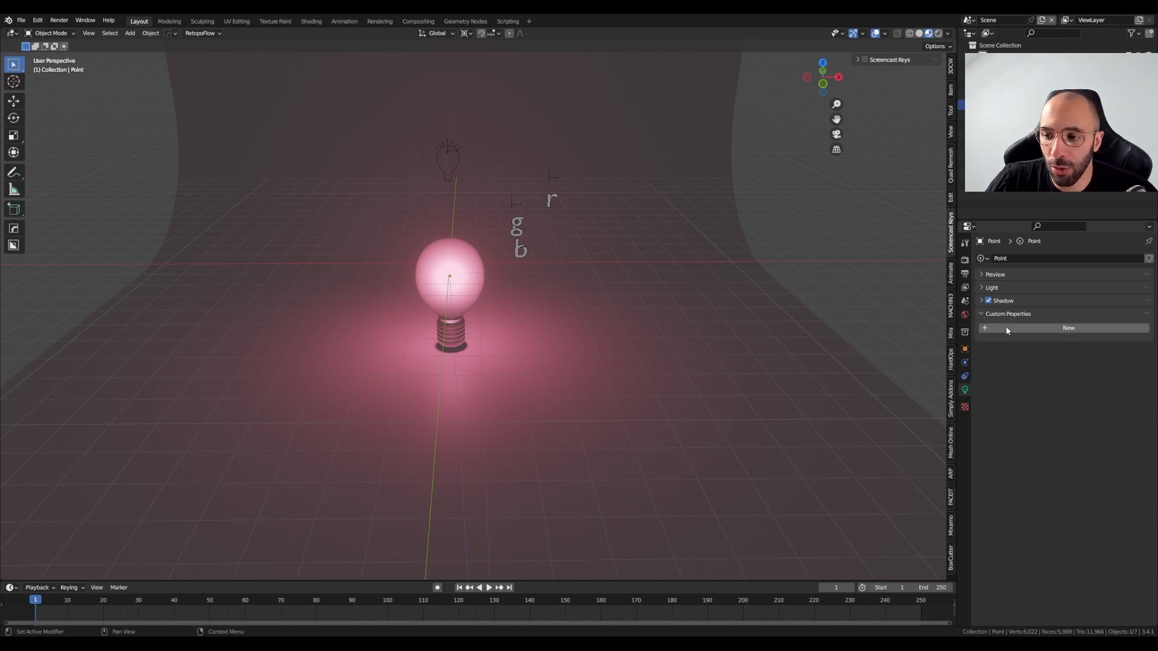
{"action": "left_click", "coordinate": [1004, 328]}
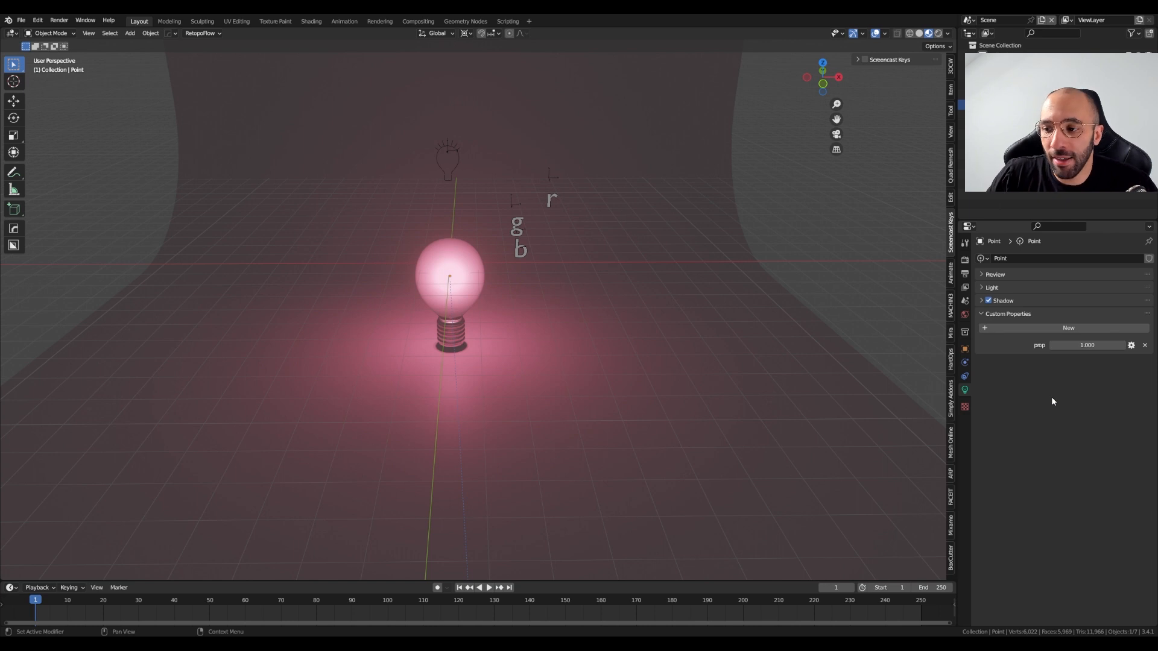
{"action": "left_click", "coordinate": [1143, 347]}
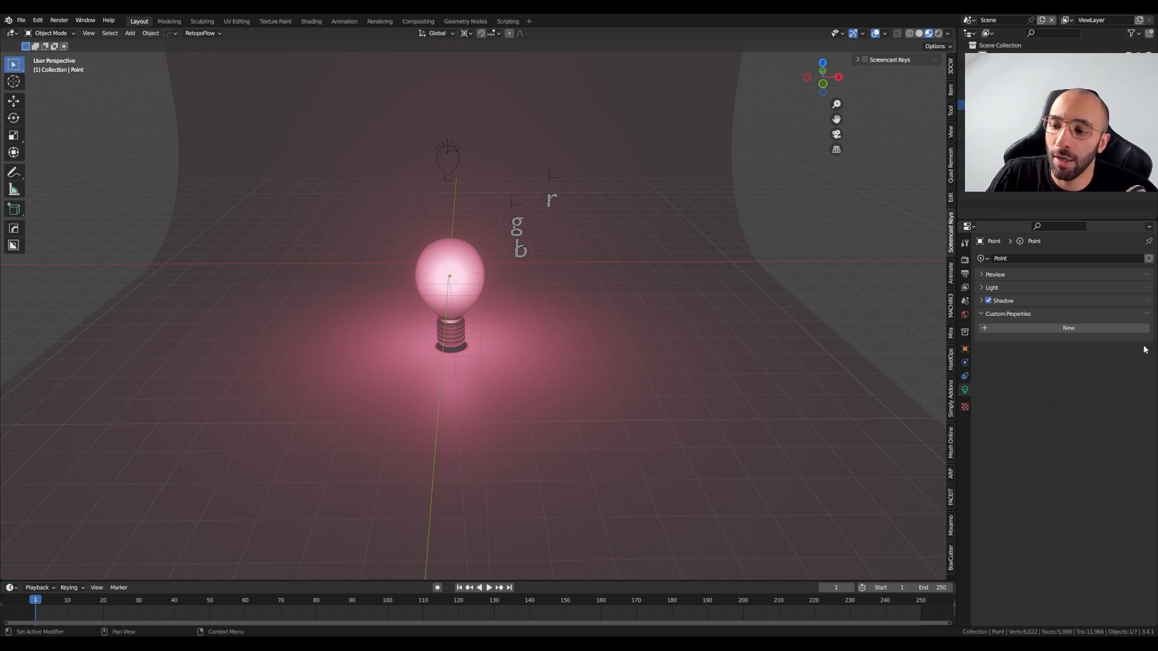
{"action": "left_click", "coordinate": [1077, 329]}
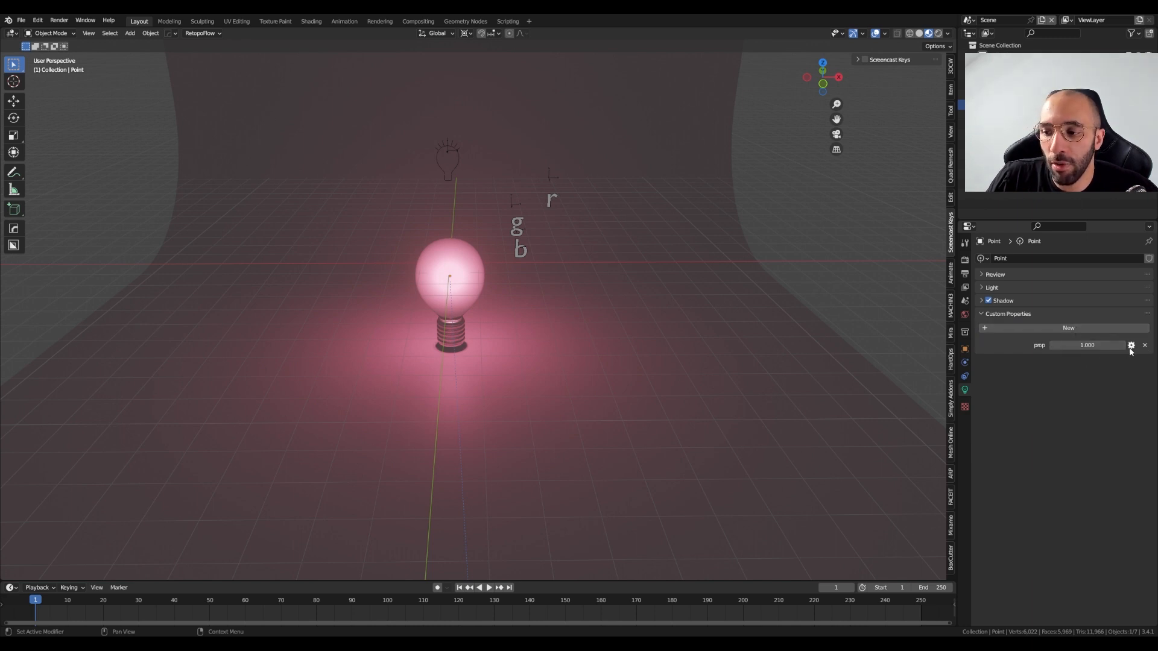
Open the new custom property's settings, keep its type as Float and name it PowerMax.
{"action": "left_click", "coordinate": [1132, 346]}
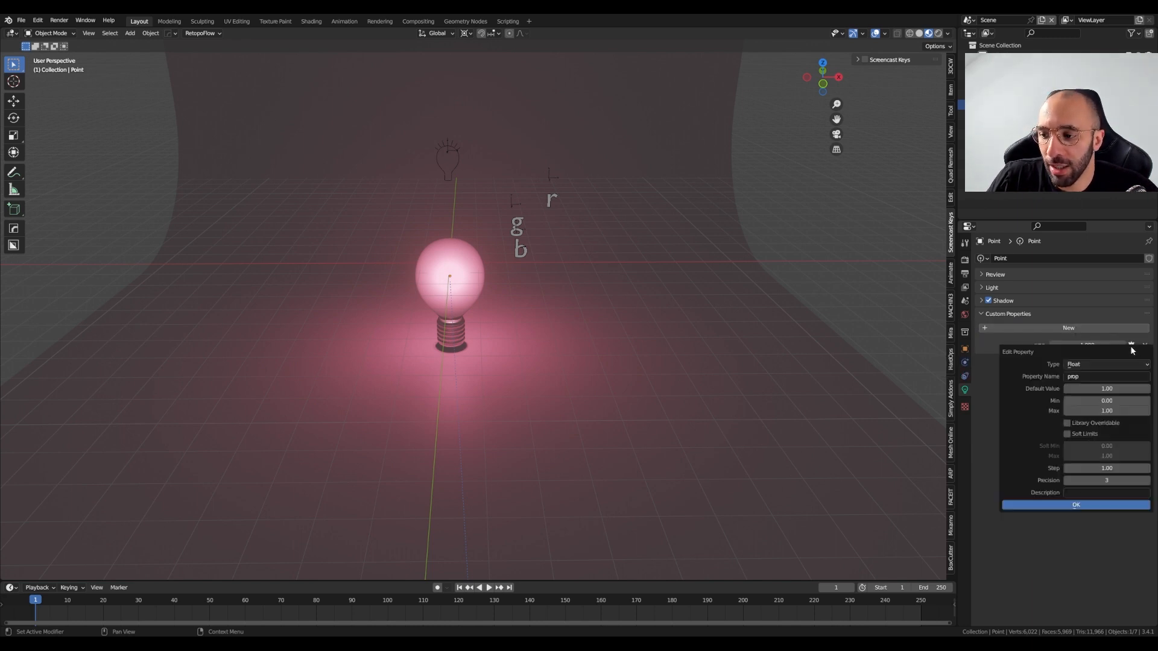
{"action": "left_click_drag", "start_coordinate": [1110, 350], "coordinate": [603, 233]}
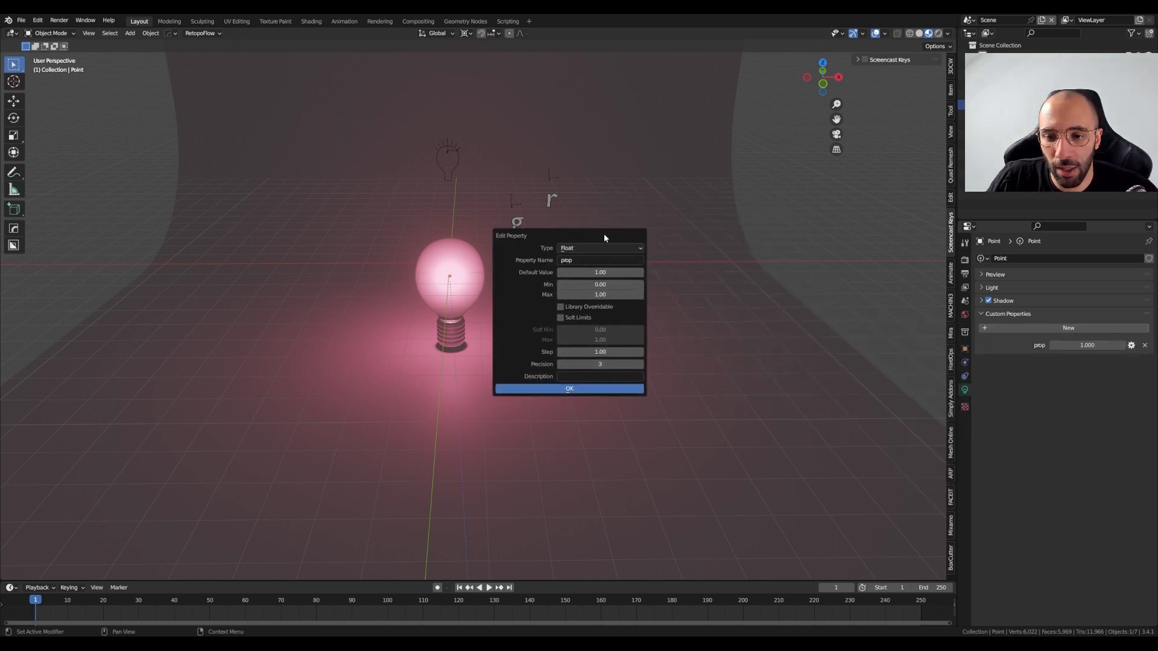
{"action": "left_click", "coordinate": [577, 248]}
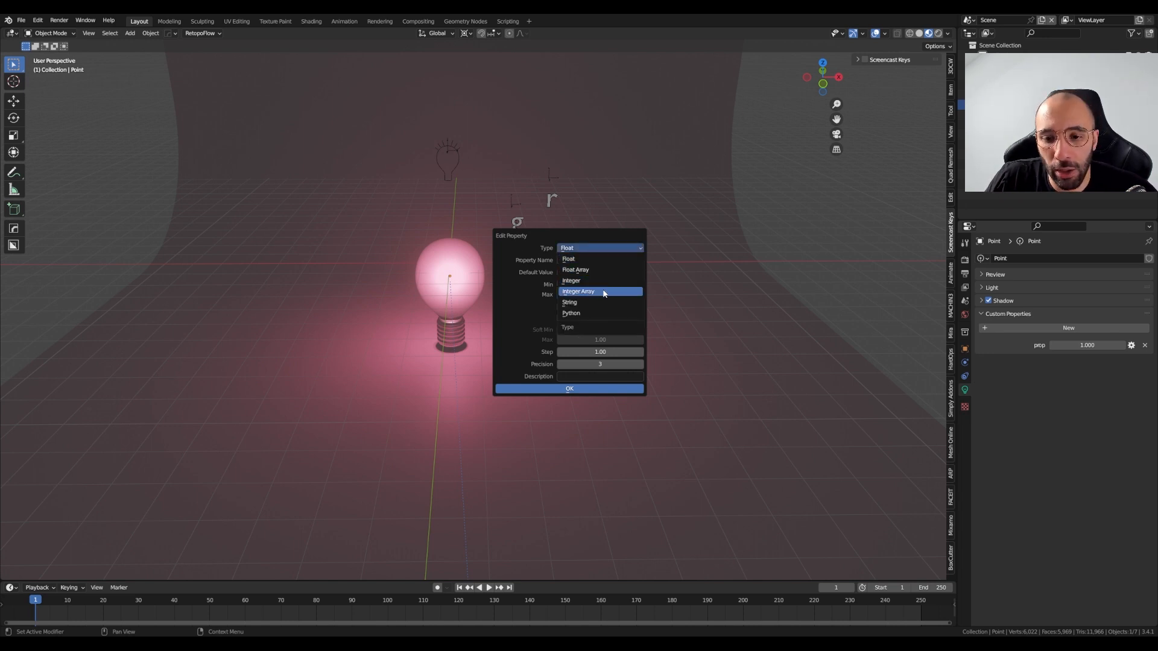
{"action": "left_click", "coordinate": [586, 260]}
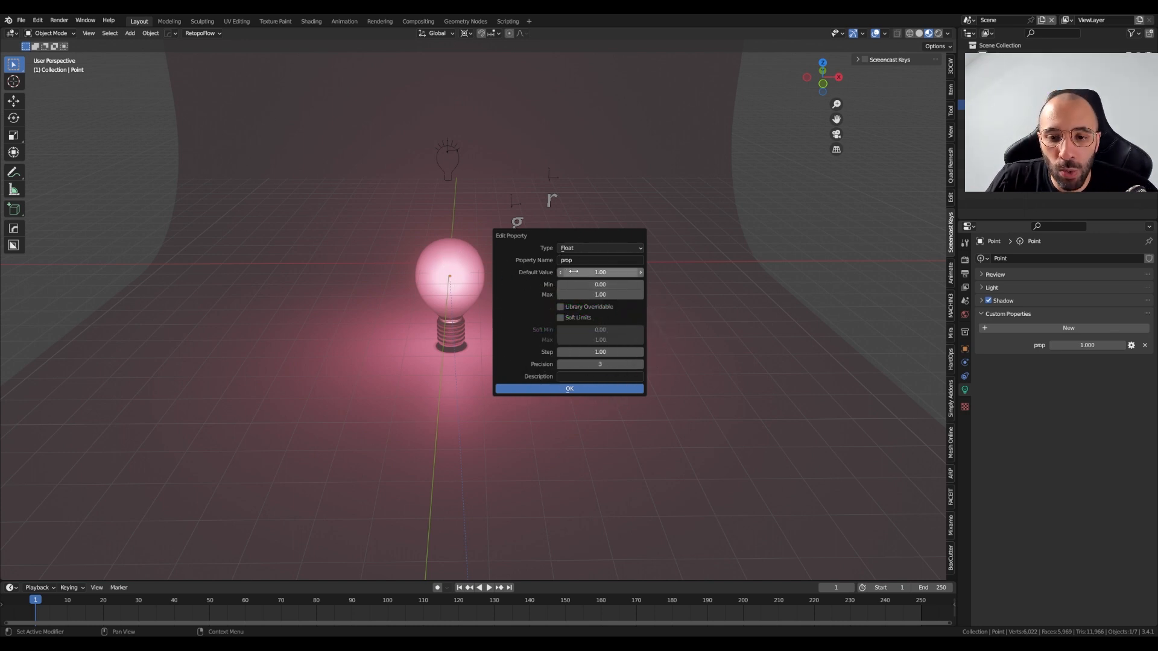
{"action": "left_click", "coordinate": [574, 260]}
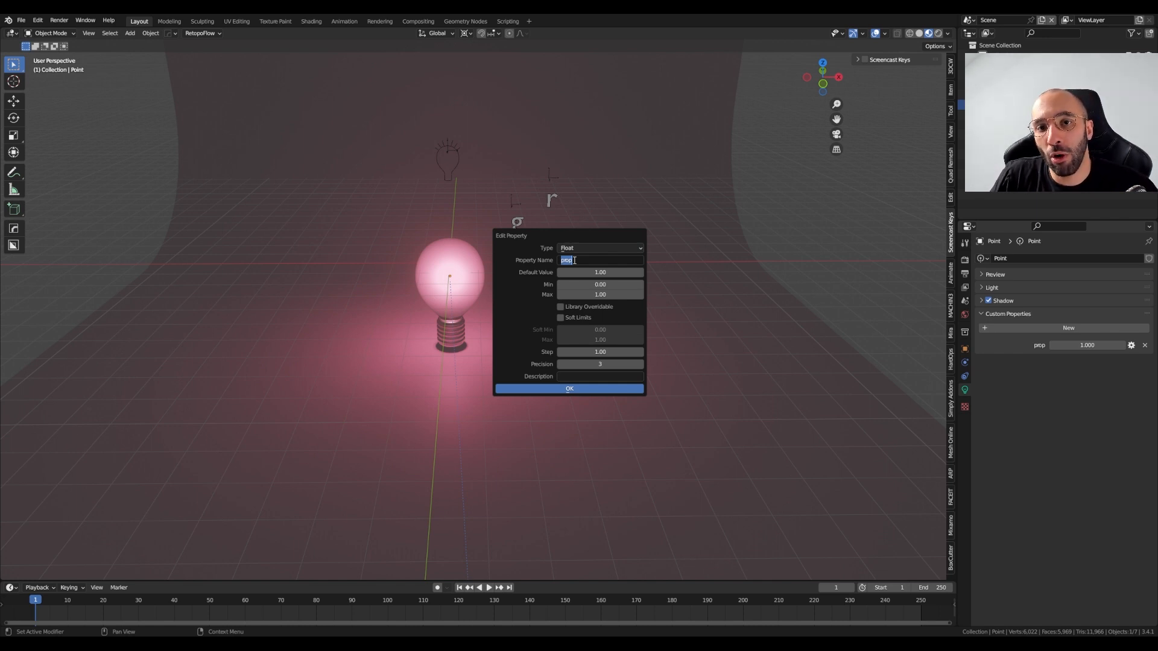
{"action": "type", "text": "PowerMax"}
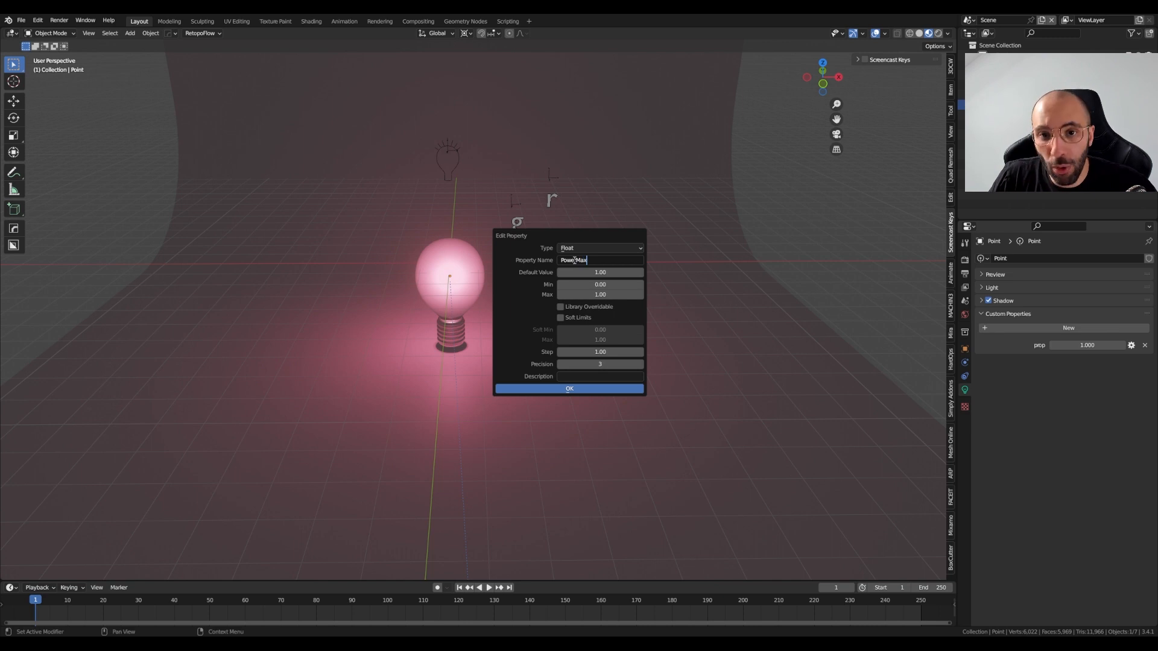
{"action": "key", "text": "Return"}
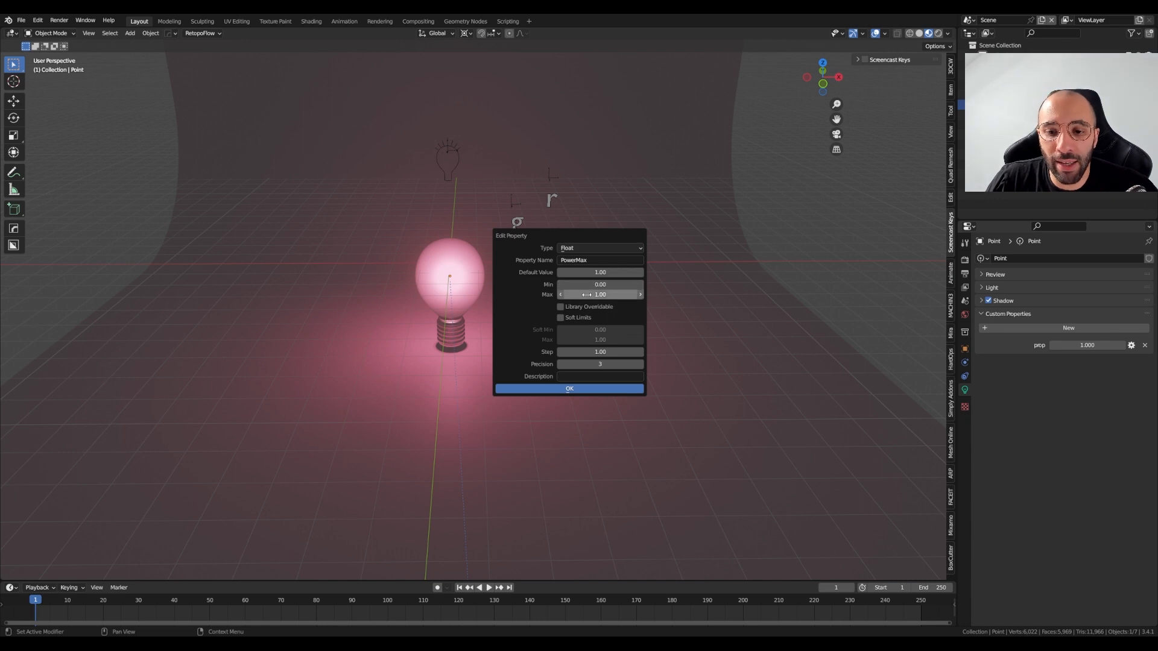
Set the PowerMax property's maximum to 9999 and accept the property settings.
{"action": "left_click", "coordinate": [587, 295]}
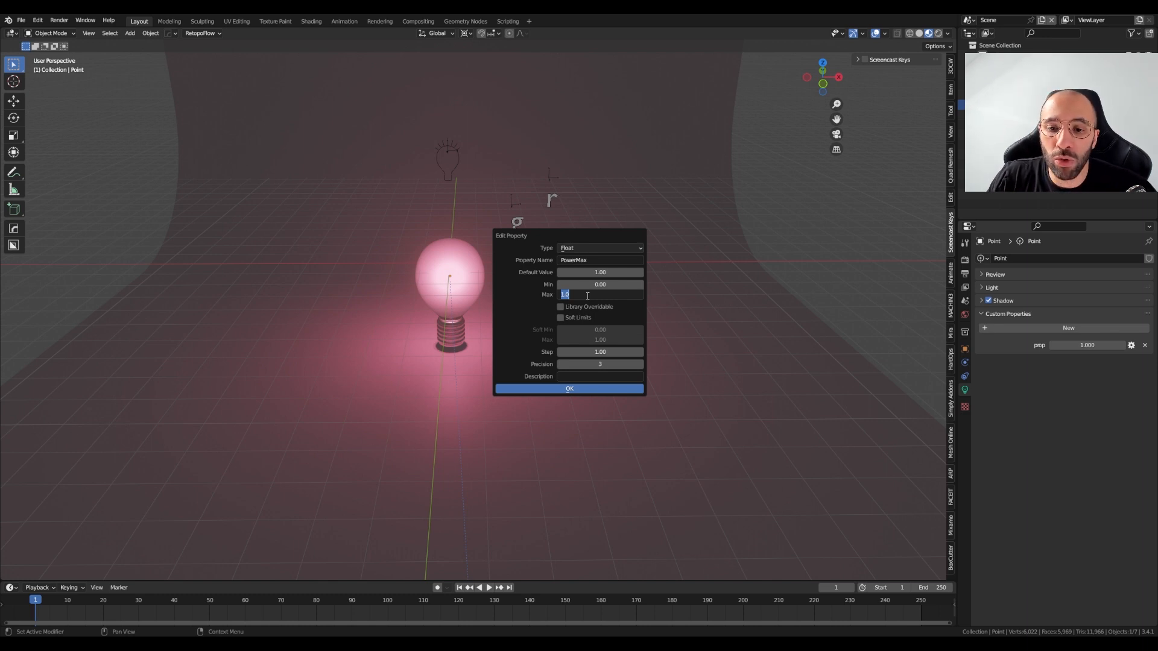
{"action": "type", "text": "9999"}
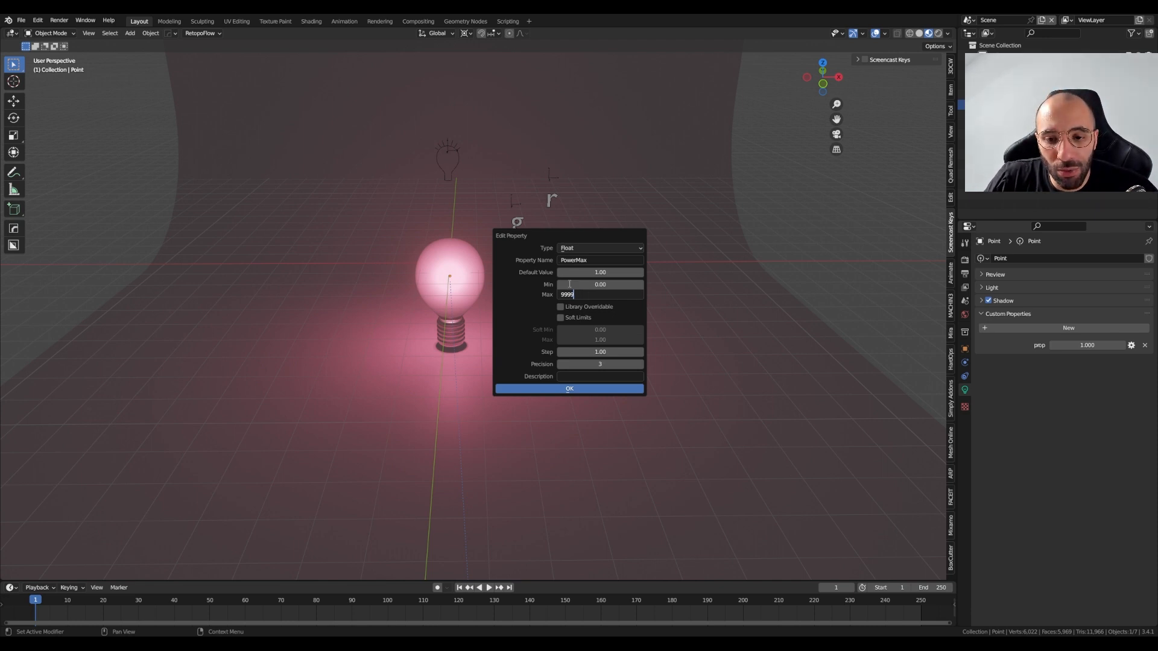
{"action": "key", "text": "Return"}
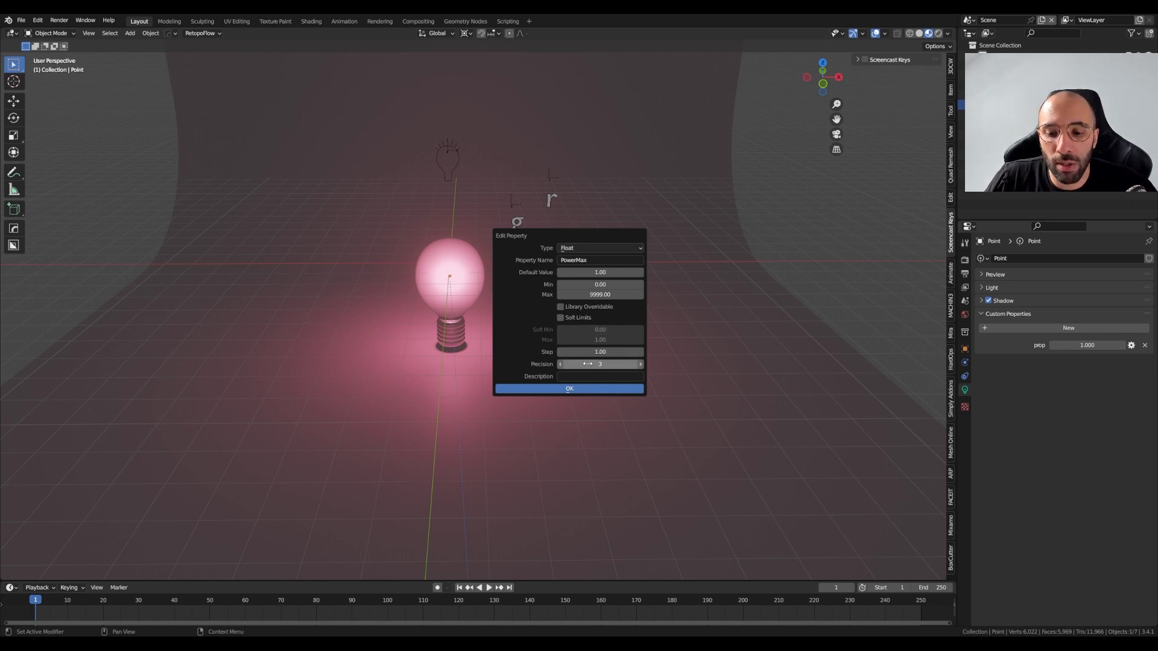
{"action": "left_click", "coordinate": [641, 352]}
{"action": "left_click", "coordinate": [561, 351]}
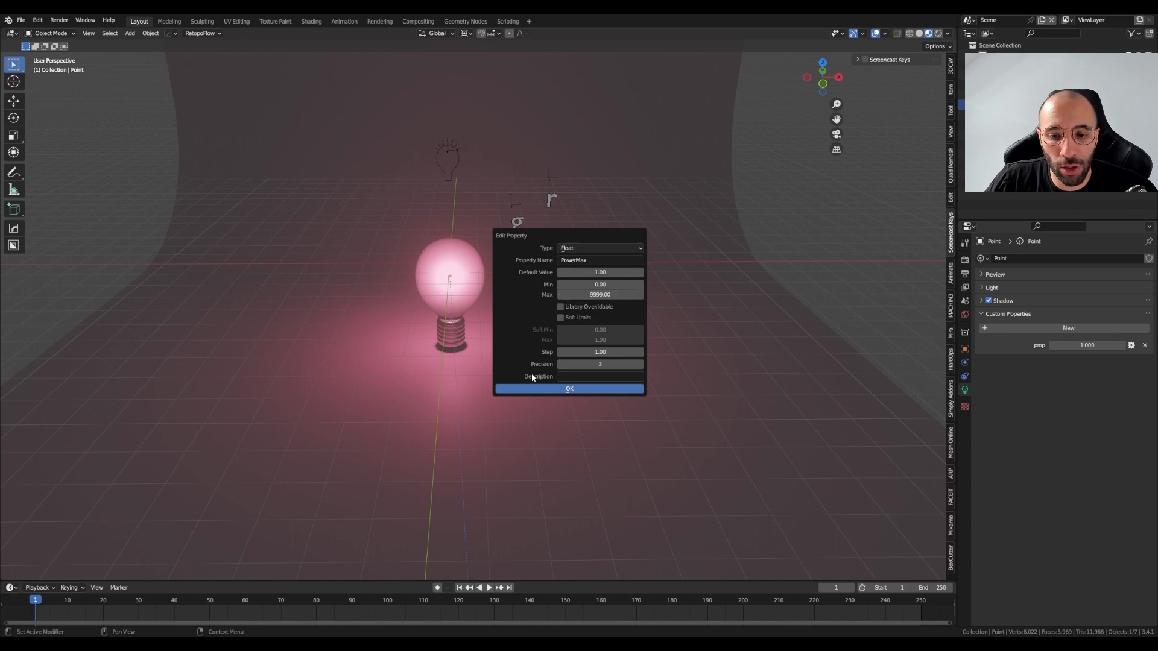
{"action": "left_click", "coordinate": [544, 389]}
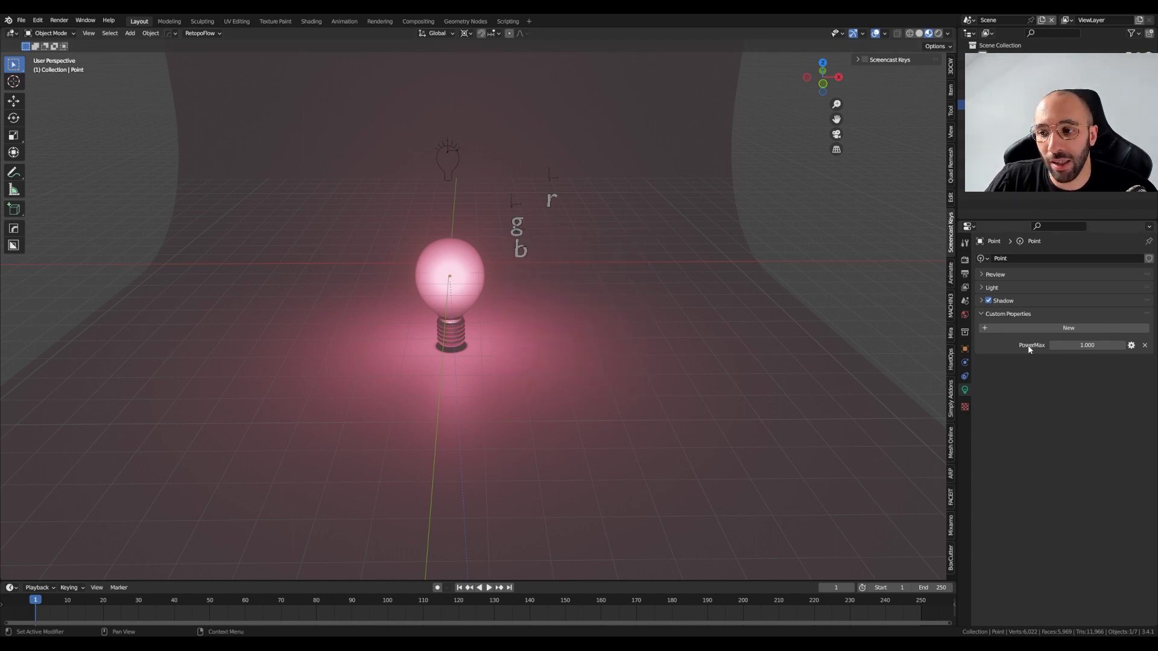
{"action": "mouse_move", "coordinate": [1113, 345]}
{"action": "left_mouse_down"}
{"action": "mouse_move", "coordinate": [1145, 345]}
{"action": "mouse_move", "coordinate": [1107, 345]}
{"action": "left_mouse_up"}
{"action": "key", "text": "Escape"}
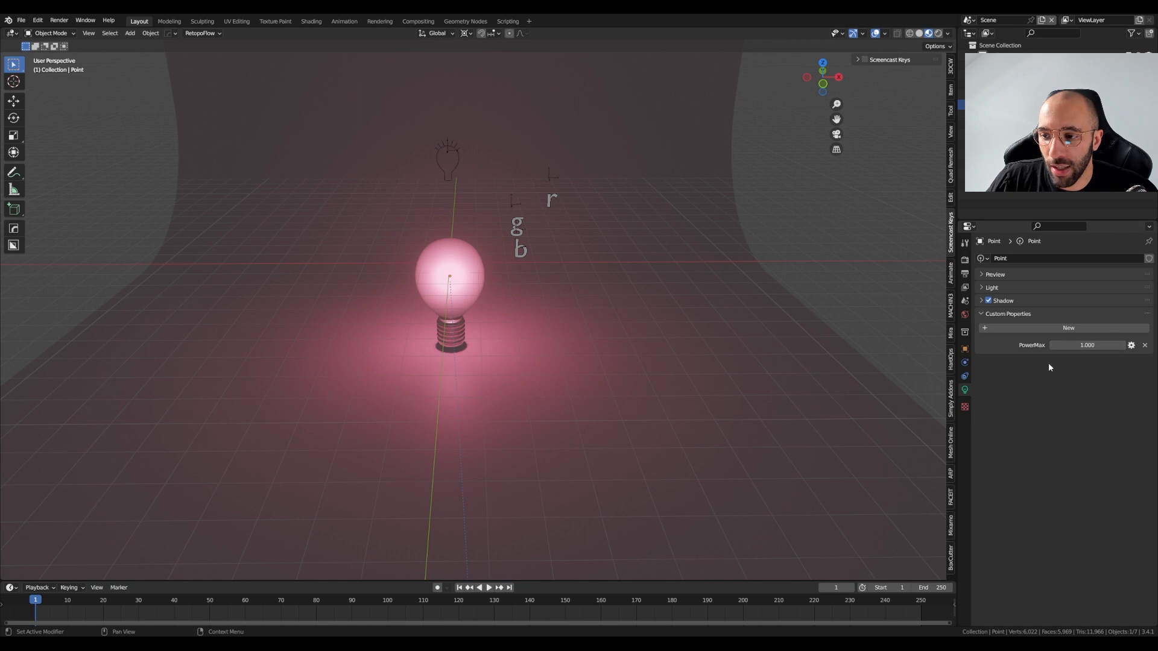
Copy the PowerMax property as a new driver and paste it as an input variable into the light's Power driver.
{"action": "left_click", "coordinate": [982, 289]}
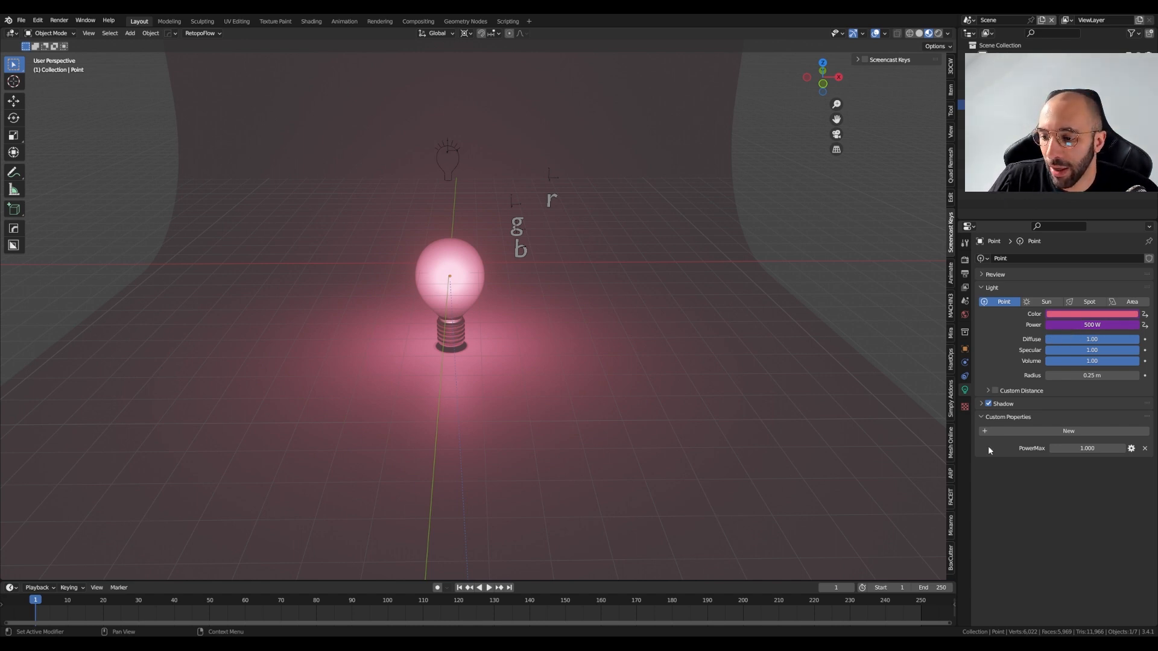
{"action": "right_click", "coordinate": [1078, 448]}
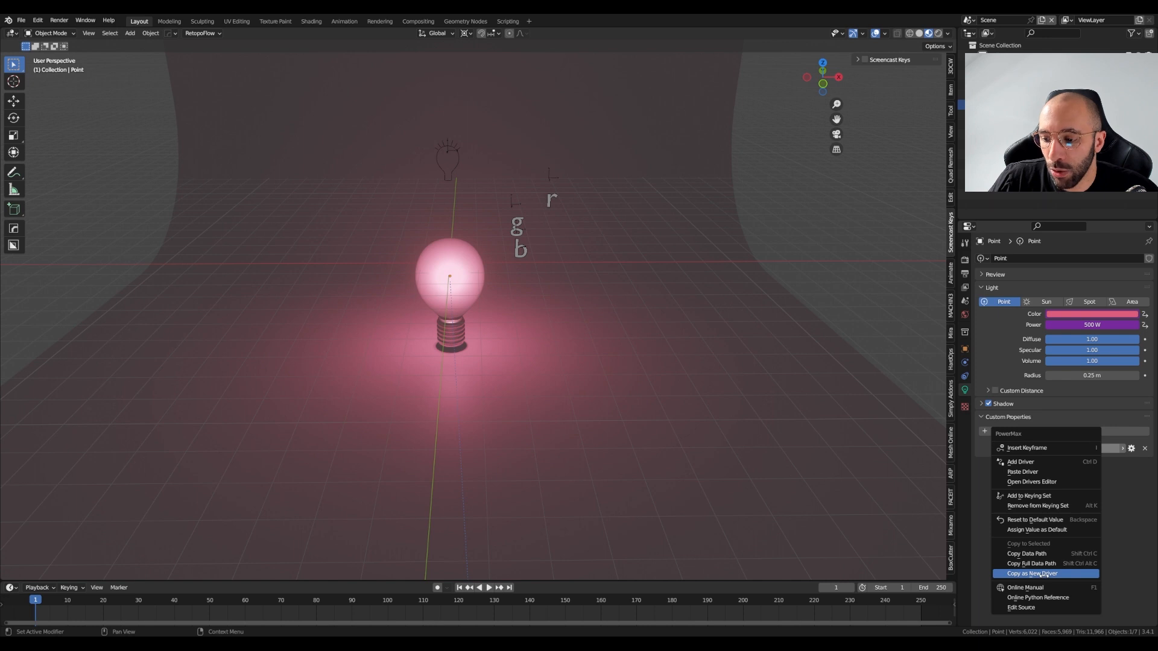
{"action": "left_click", "coordinate": [1046, 573]}
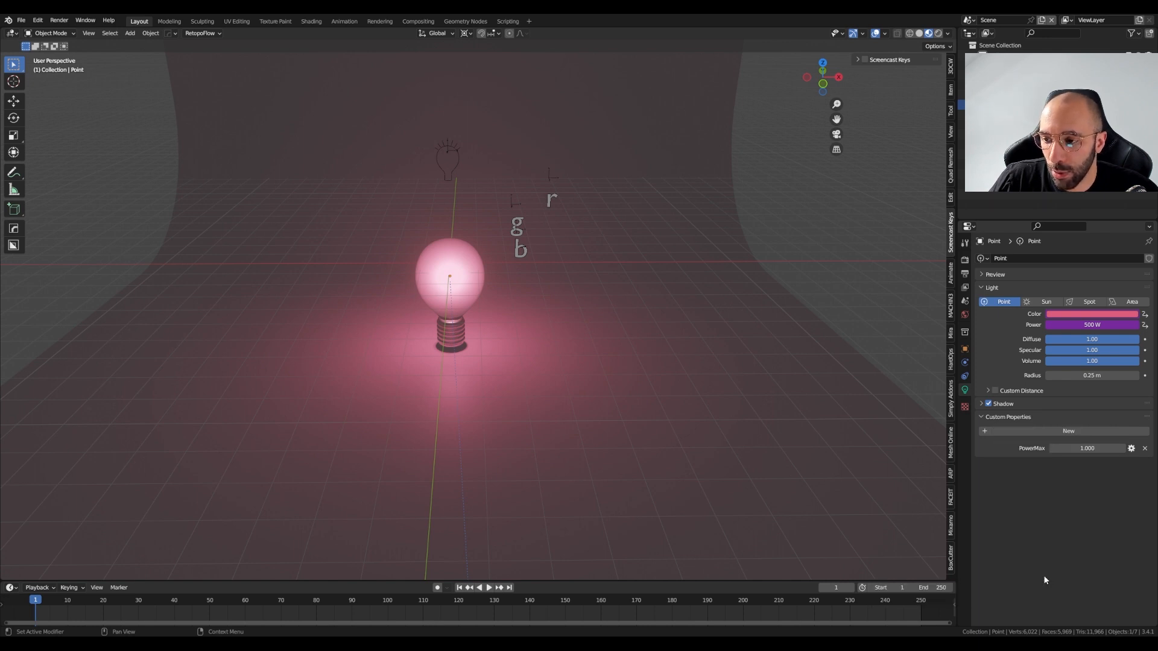
{"action": "right_click", "coordinate": [1079, 325]}
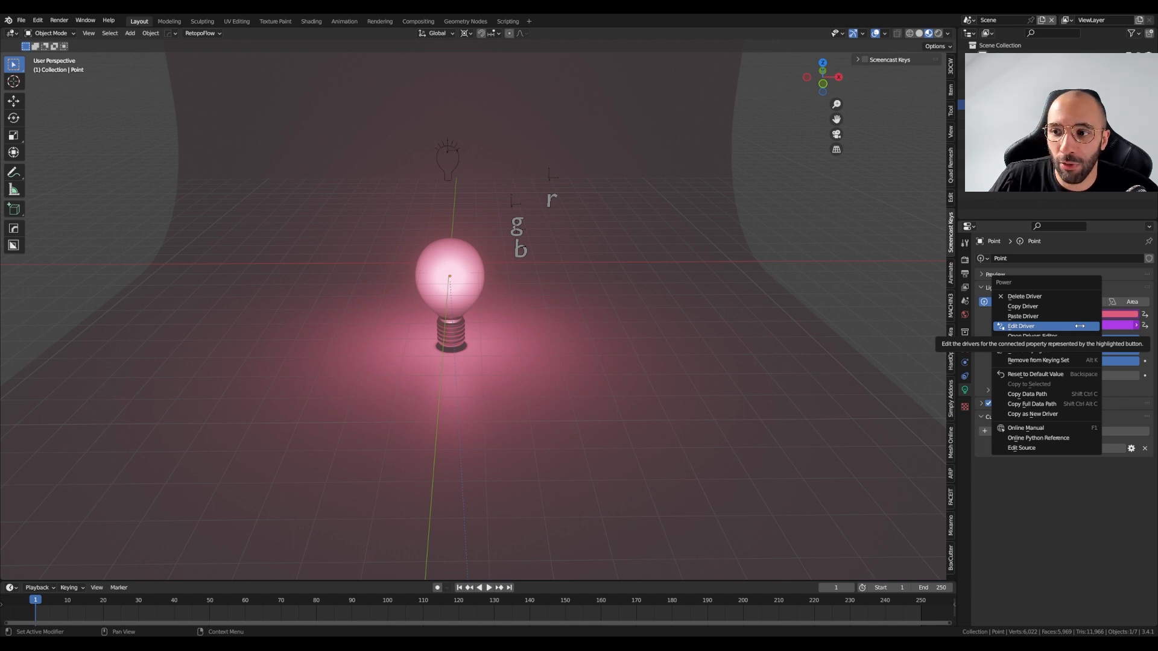
{"action": "left_click", "coordinate": [1080, 325]}
{"action": "left_click_drag", "start_coordinate": [1062, 287], "coordinate": [473, 138]}
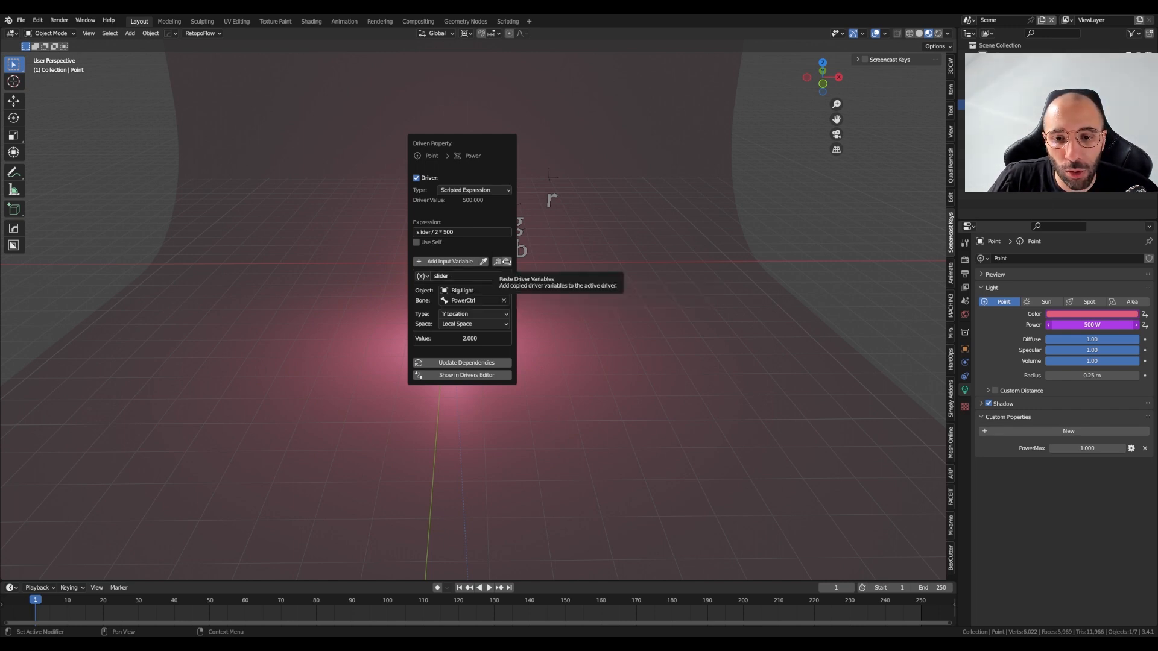
{"action": "left_click", "coordinate": [507, 262]}
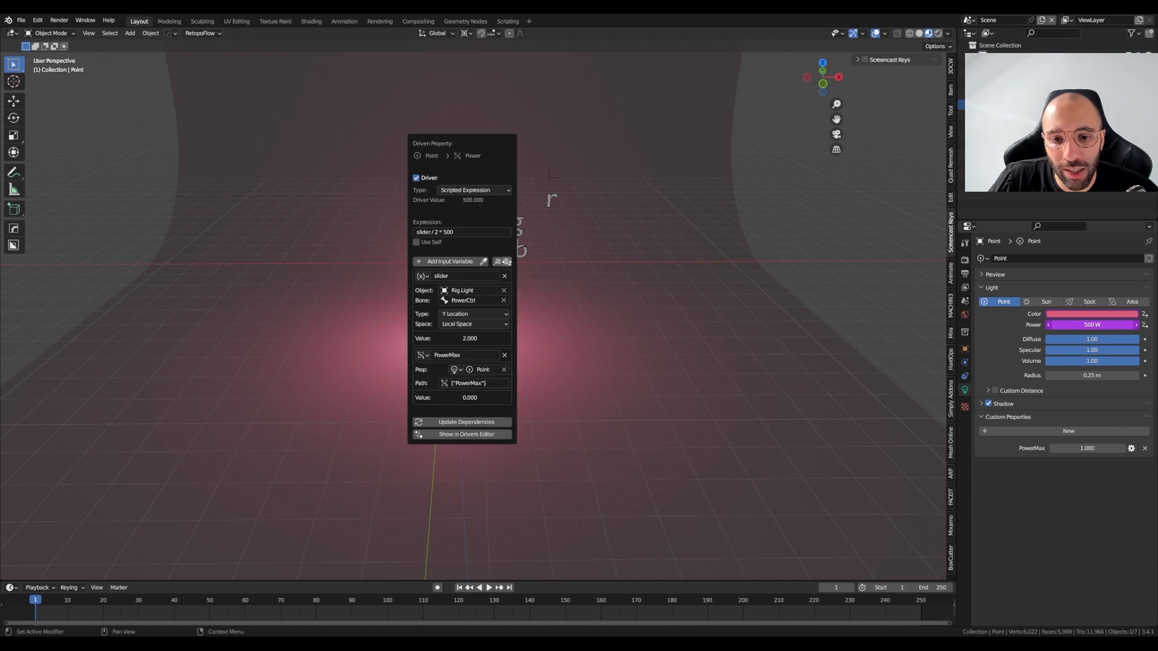
Change the Power driver's expression to slider / 2 * PowerMax, using the PowerMax input variable as the multiplier.
{"action": "left_click", "coordinate": [447, 355]}
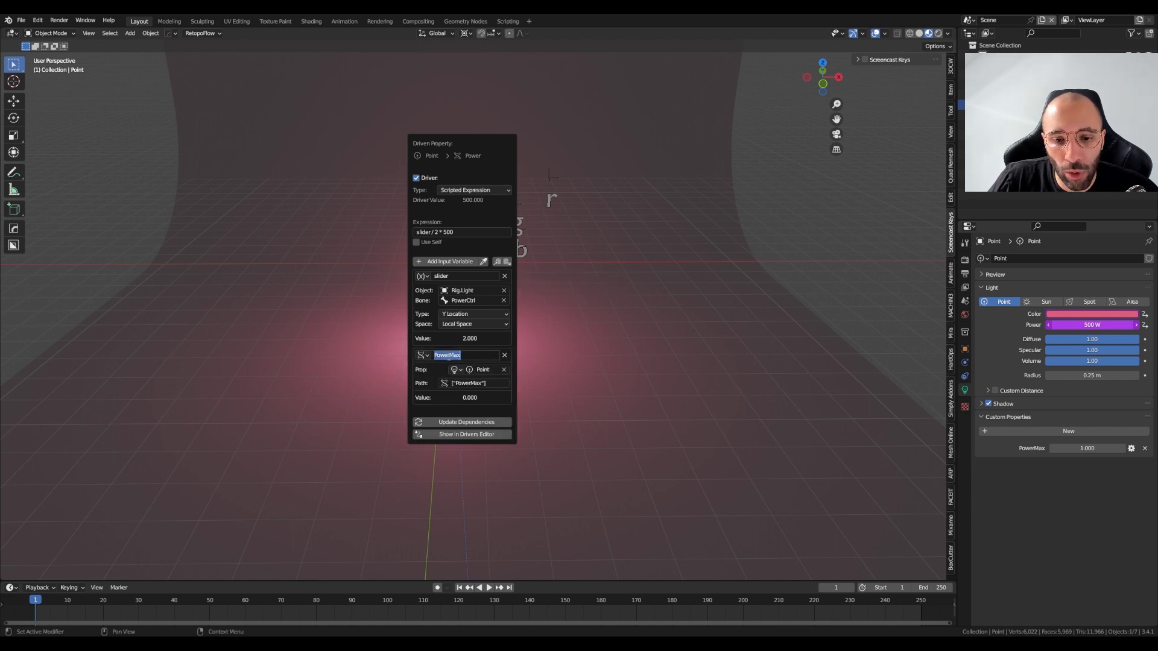
{"action": "left_click", "coordinate": [440, 401]}
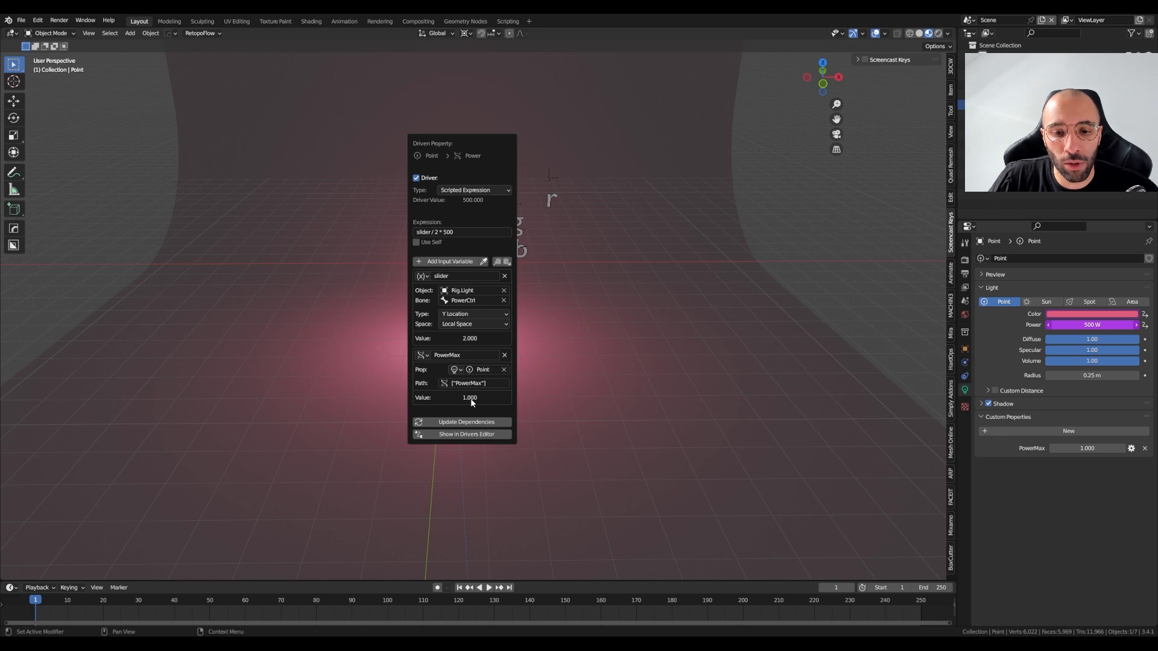
{"action": "left_click", "coordinate": [450, 356]}
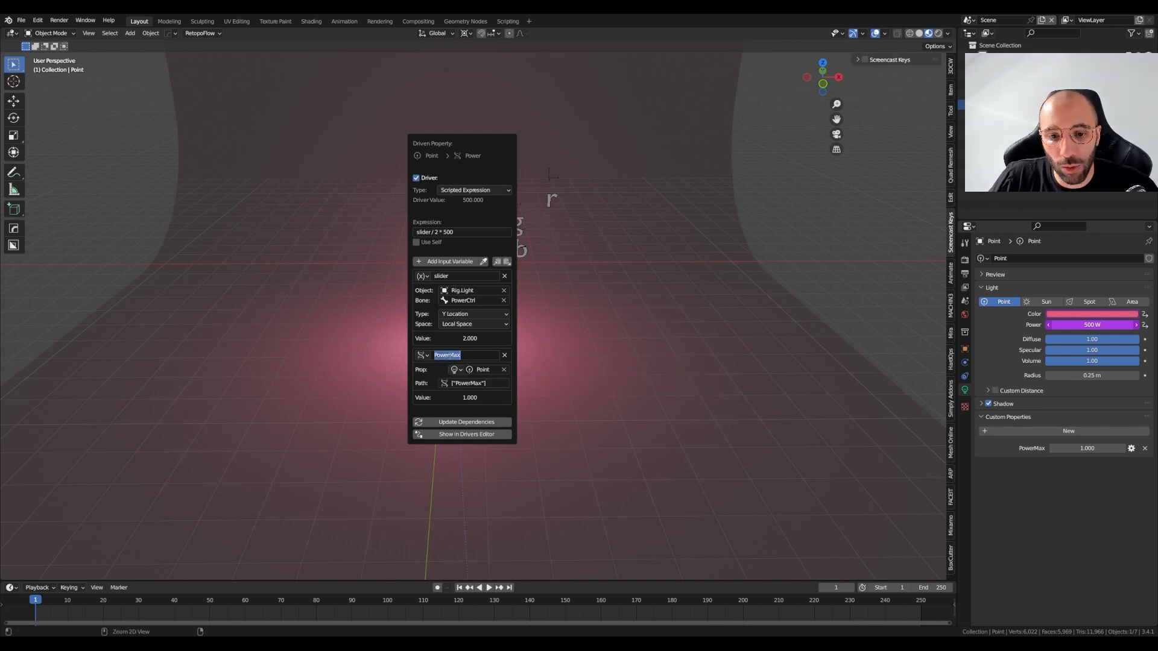
{"action": "left_click", "coordinate": [451, 235]}
{"action": "left_click", "coordinate": [452, 233]}
{"action": "left_click", "coordinate": [453, 233]}
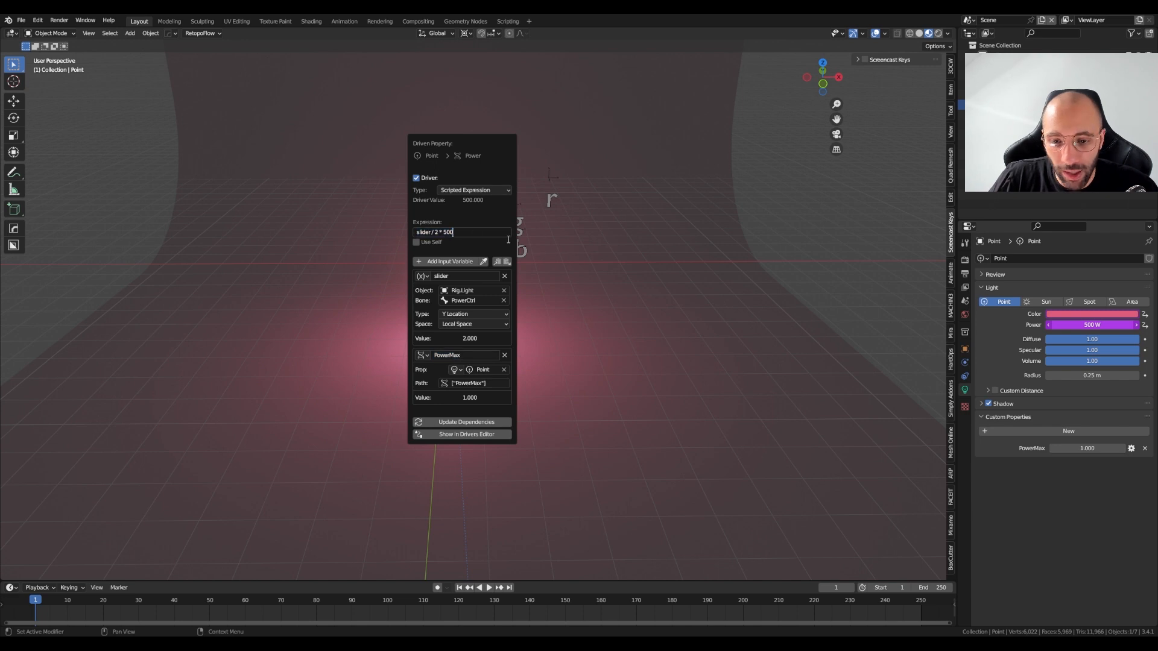
{"action": "key", "text": "BackSpace"}
{"action": "key", "text": "BackSpace"}
{"action": "key", "text": "BackSpace"}
{"action": "type", "text": "PowerMax"}
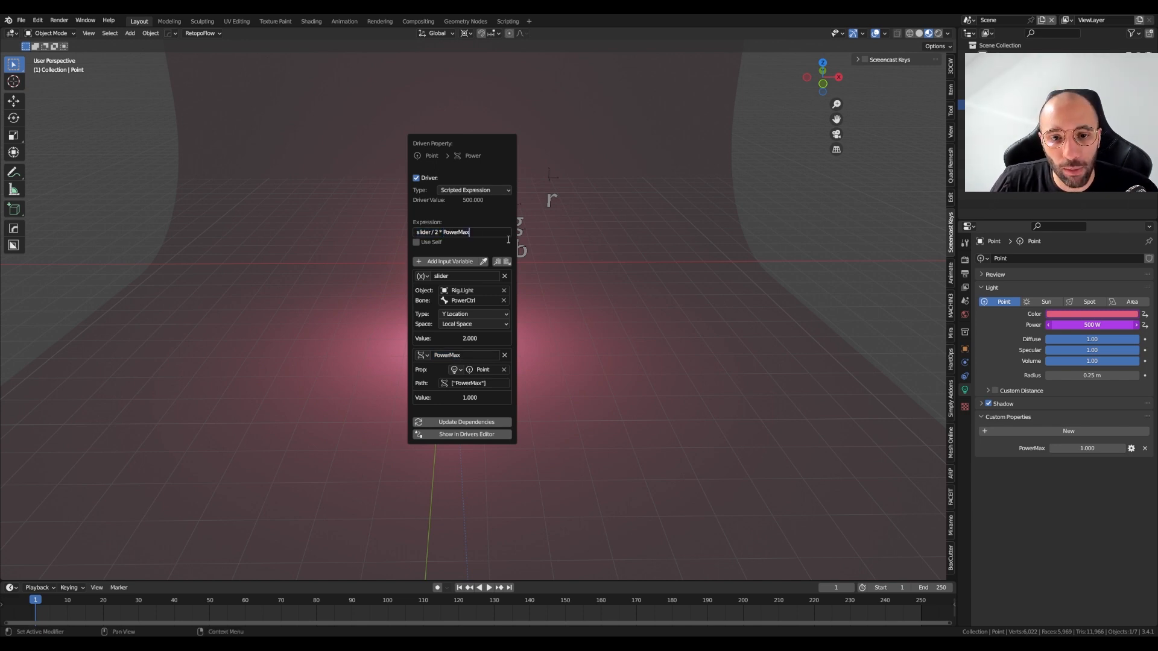
{"action": "key", "text": "Return"}
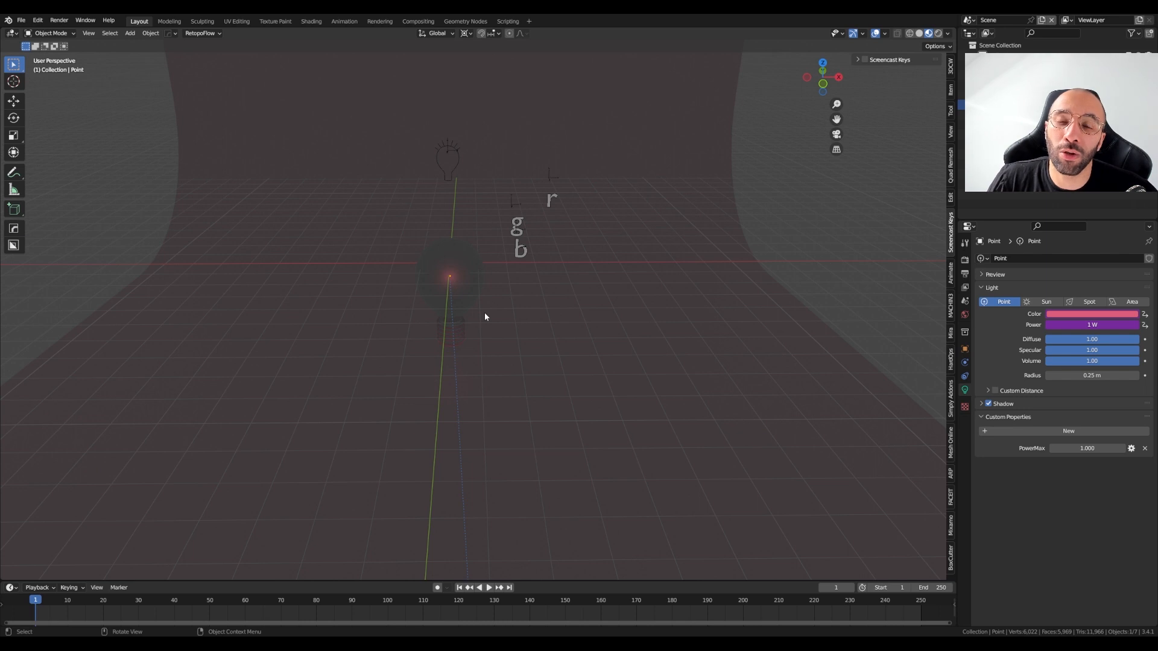
Set the point light's PowerMax custom property to 500.
{"action": "left_click", "coordinate": [1076, 452]}
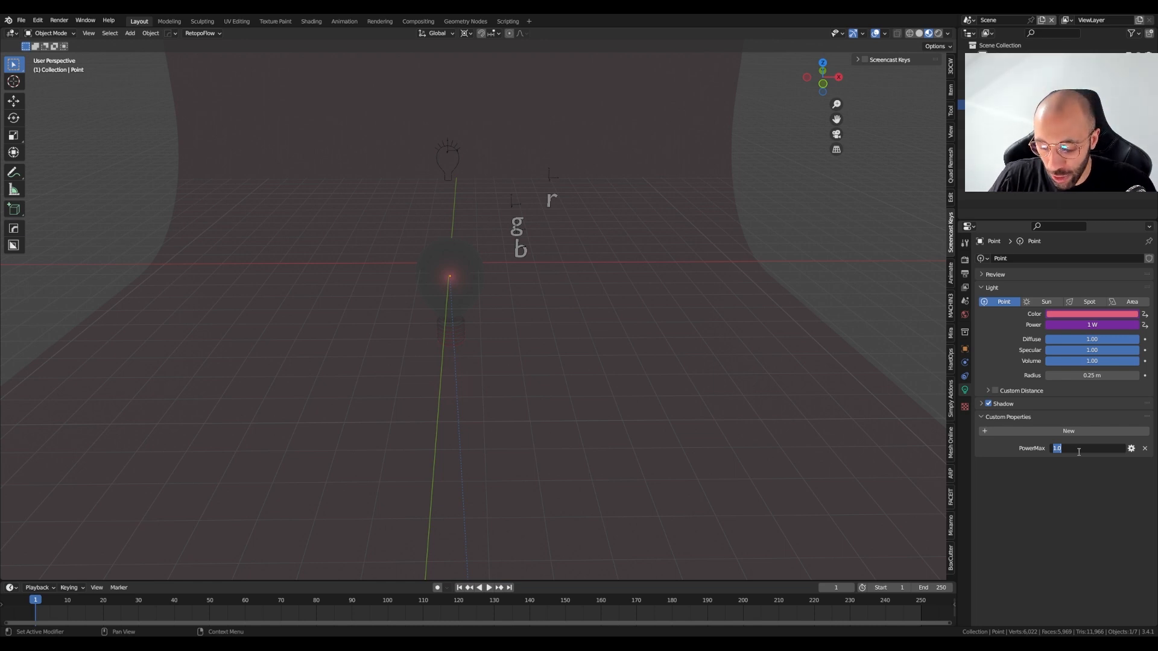
{"action": "type", "text": "500"}
{"action": "key", "text": "Return"}
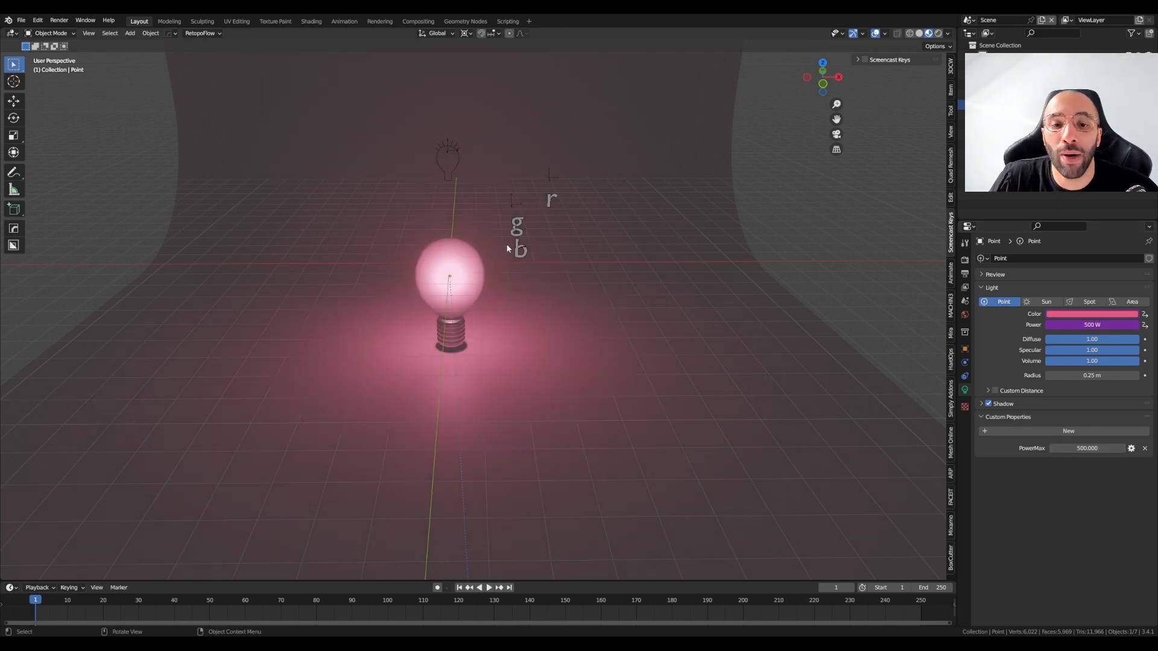
In Pose Mode, test the PowerCtrl bone by moving it down and back up to its upper limit, and return to Object Mode.
{"action": "left_click", "coordinate": [456, 172]}
{"action": "key", "text": "ctrl+Tab"}
{"action": "left_click", "coordinate": [507, 171]}
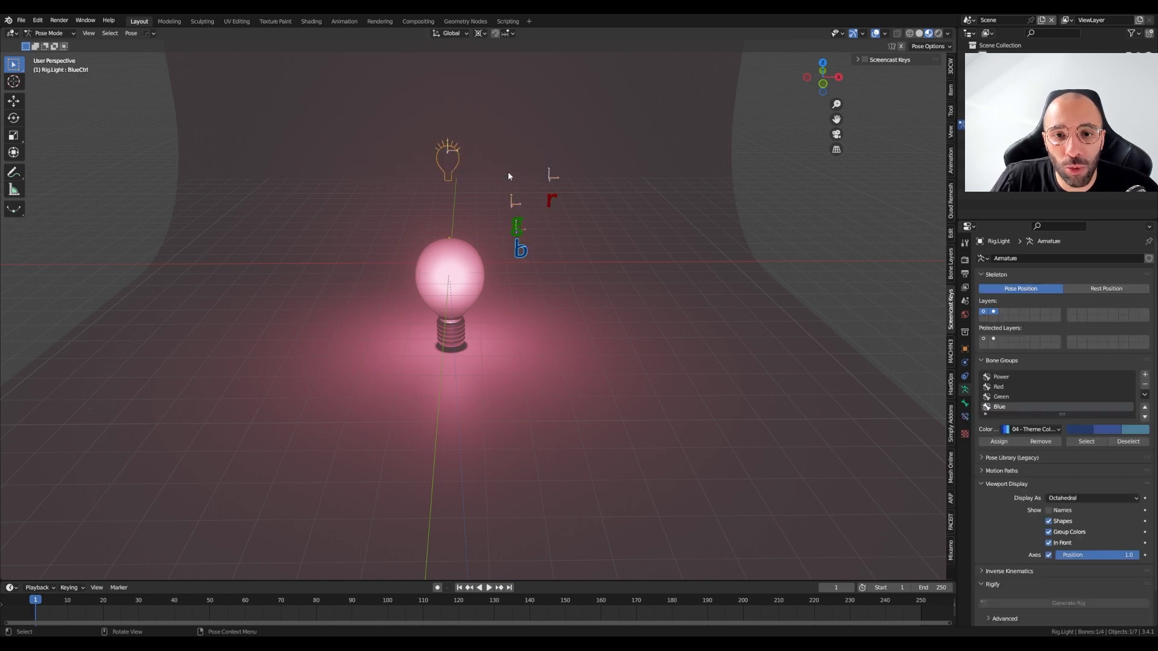
{"action": "left_click", "coordinate": [456, 170]}
{"action": "key", "text": "g"}
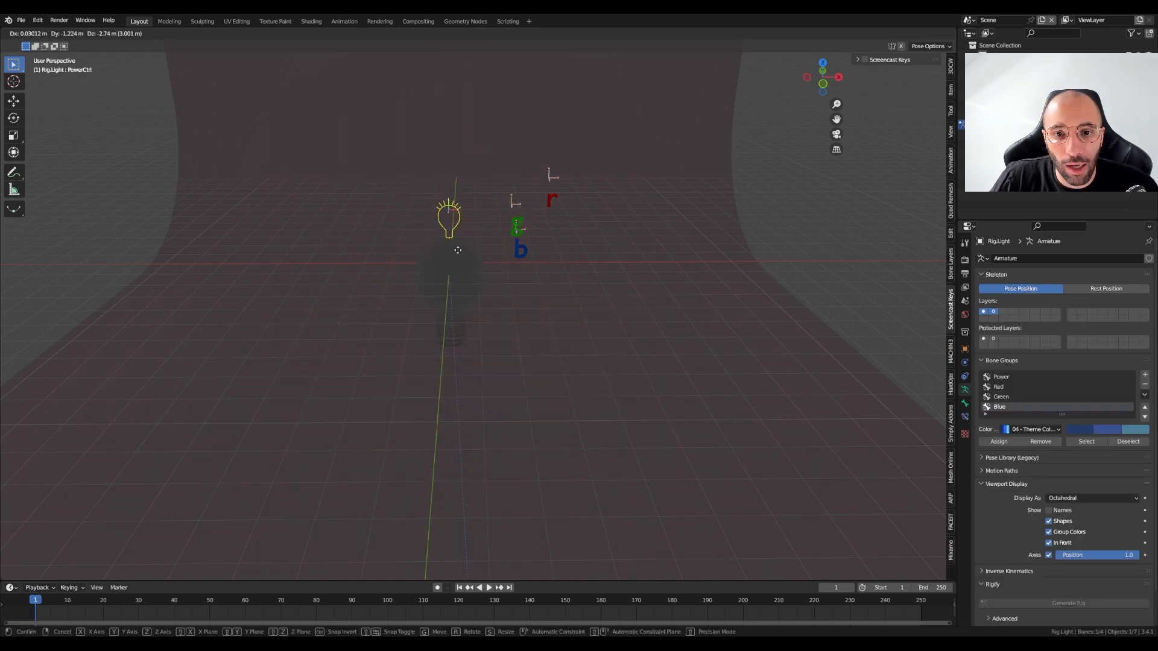
{"action": "left_click", "coordinate": [448, 114]}
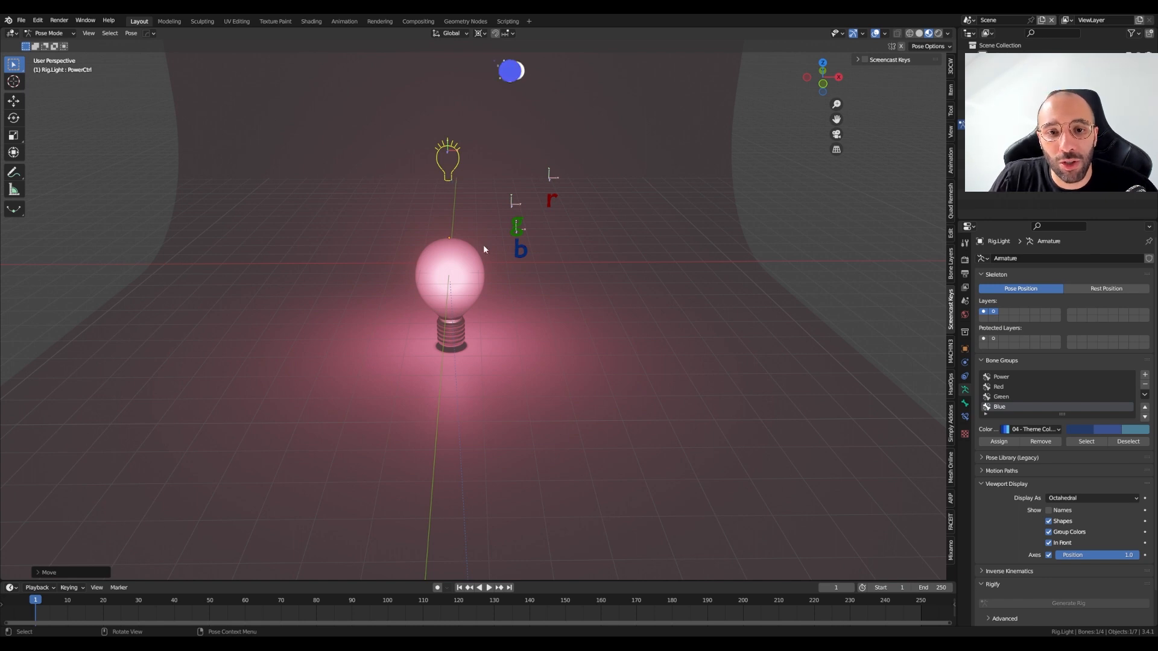
{"action": "key", "text": "Tab"}
{"action": "left_click", "coordinate": [477, 186]}
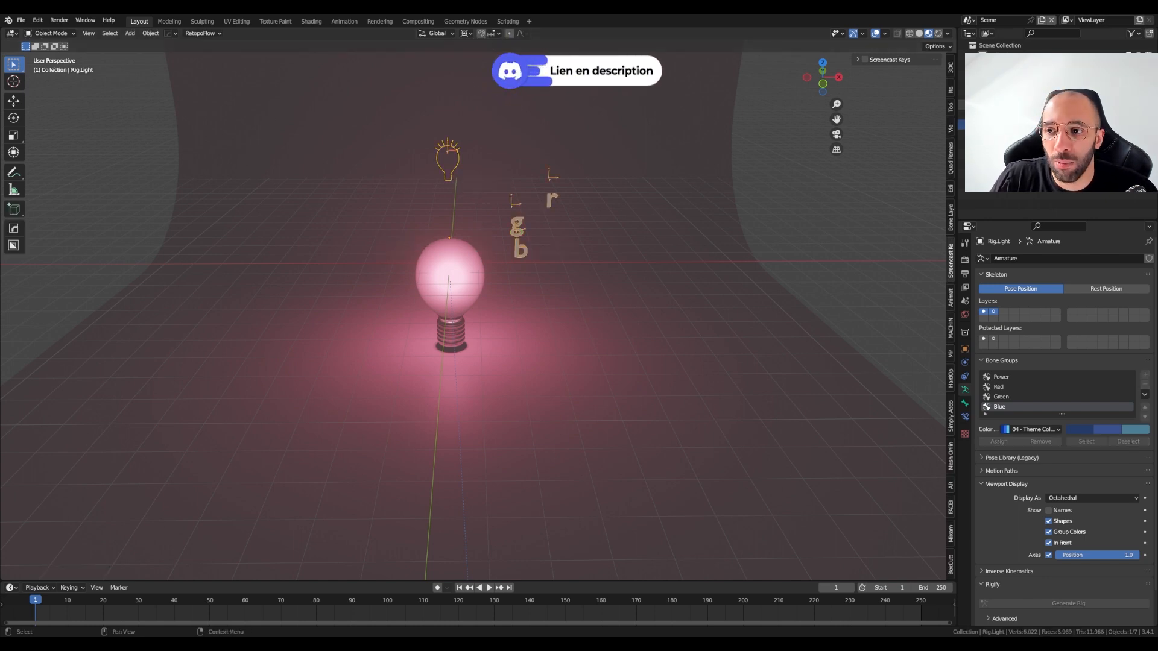
Select the point light, try PowerMax values of 50 and 2000, and restore the property to 500.
{"action": "left_click", "coordinate": [1013, 105]}
{"action": "left_click", "coordinate": [1087, 448]}
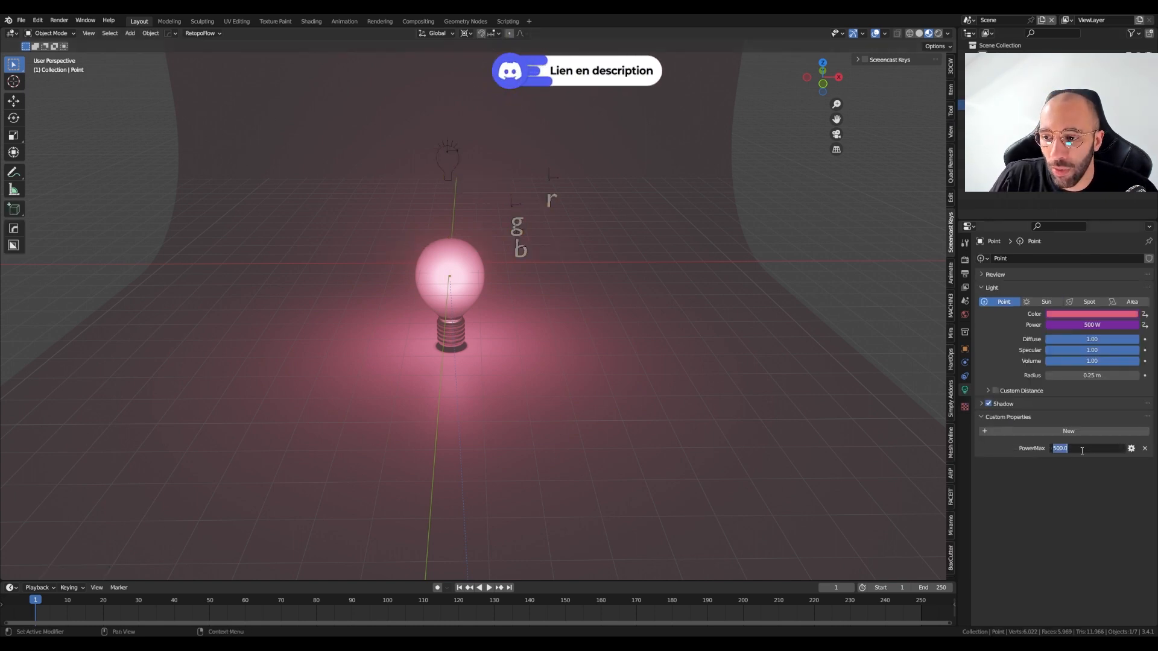
{"action": "type", "text": "50"}
{"action": "key", "text": "Return"}
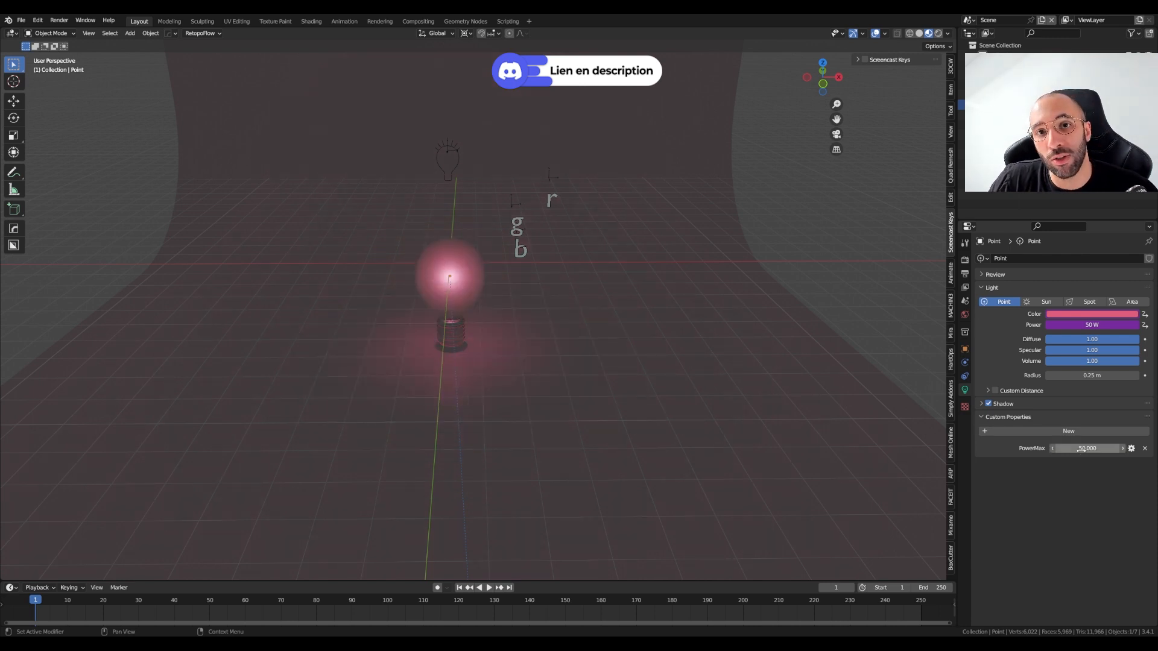
{"action": "left_click", "coordinate": [1080, 450]}
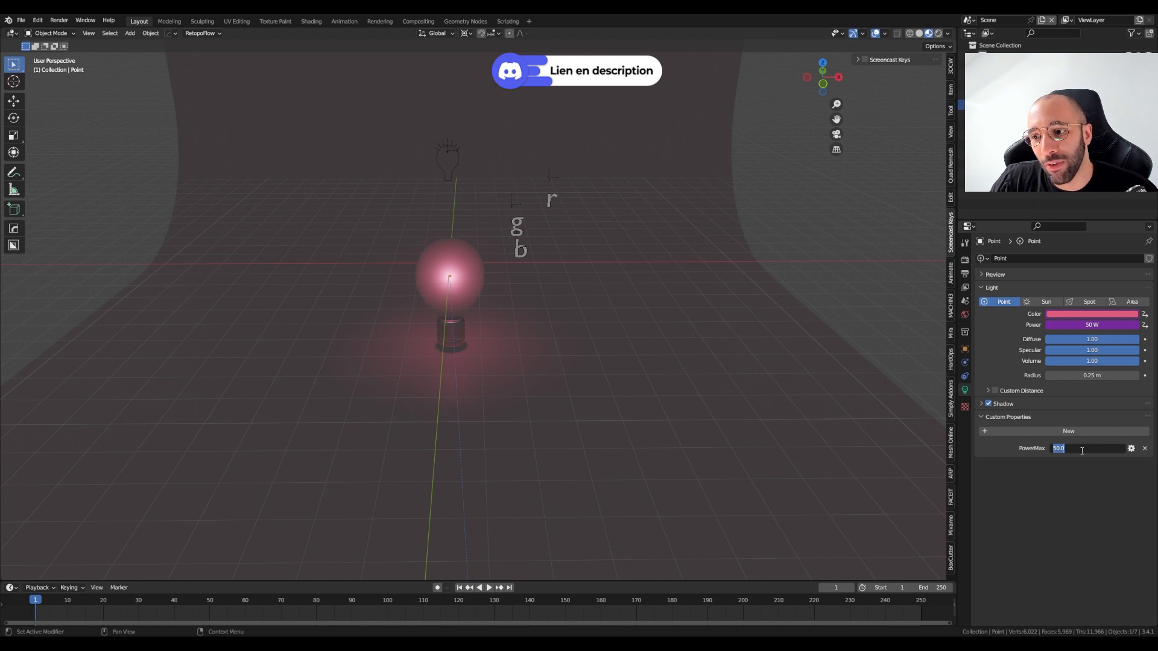
{"action": "type", "text": "2000"}
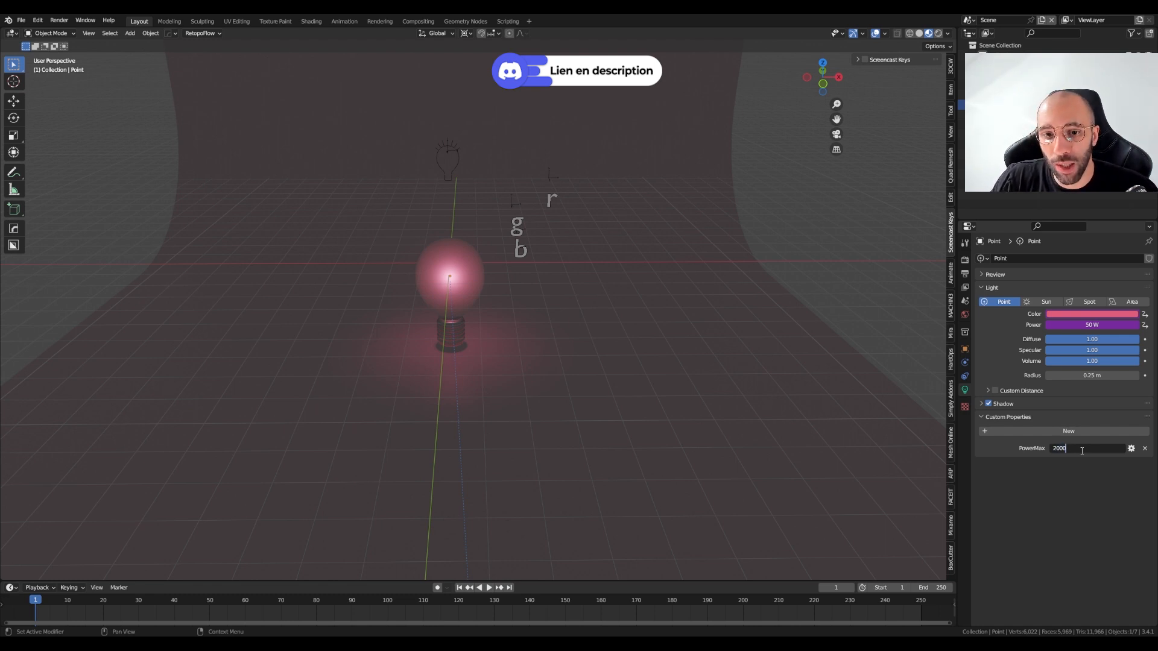
{"action": "key", "text": "Return"}
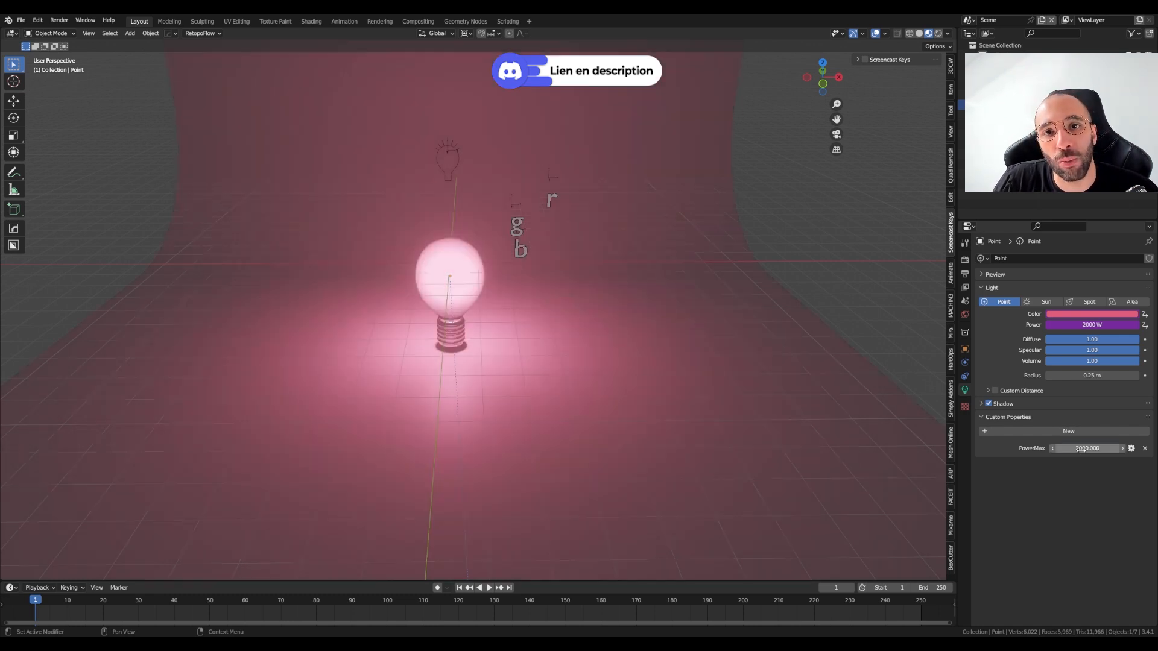
{"action": "left_click", "coordinate": [1088, 448]}
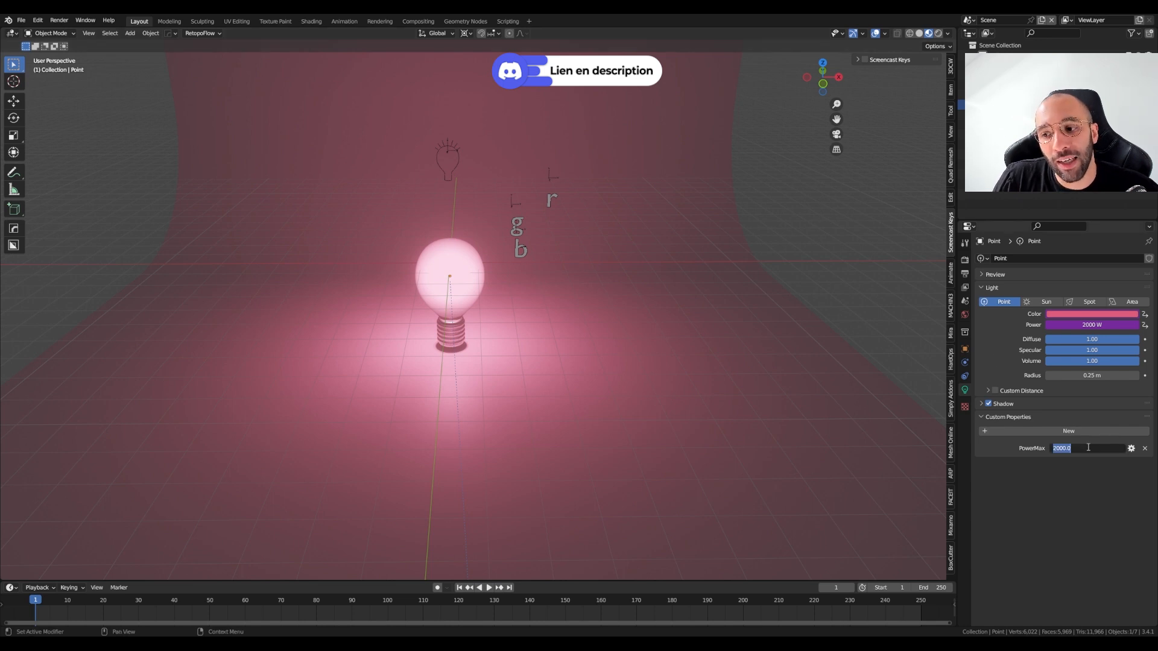
{"action": "type", "text": "500"}
{"action": "key", "text": "Return"}
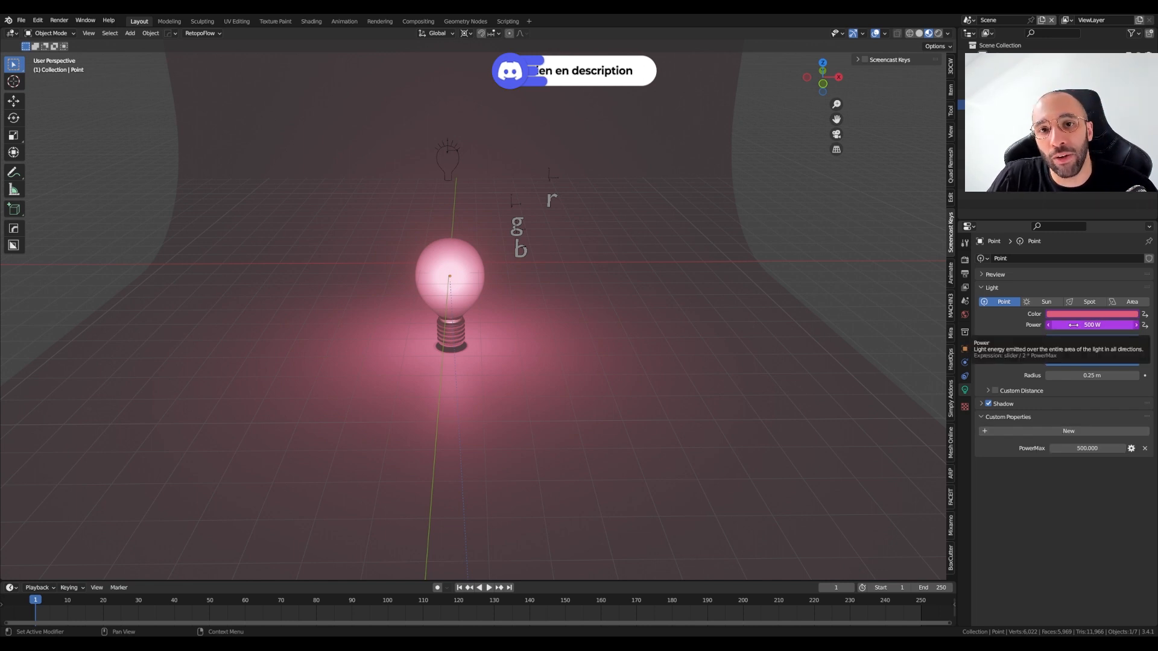
In solid shading, parent the Reflector, Point, Lightbulb and Culot objects to Rig.Light using Armature Deform With Empty Groups.
{"action": "middle_click_drag", "start_coordinate": [724, 362], "coordinate": [465, 320]}
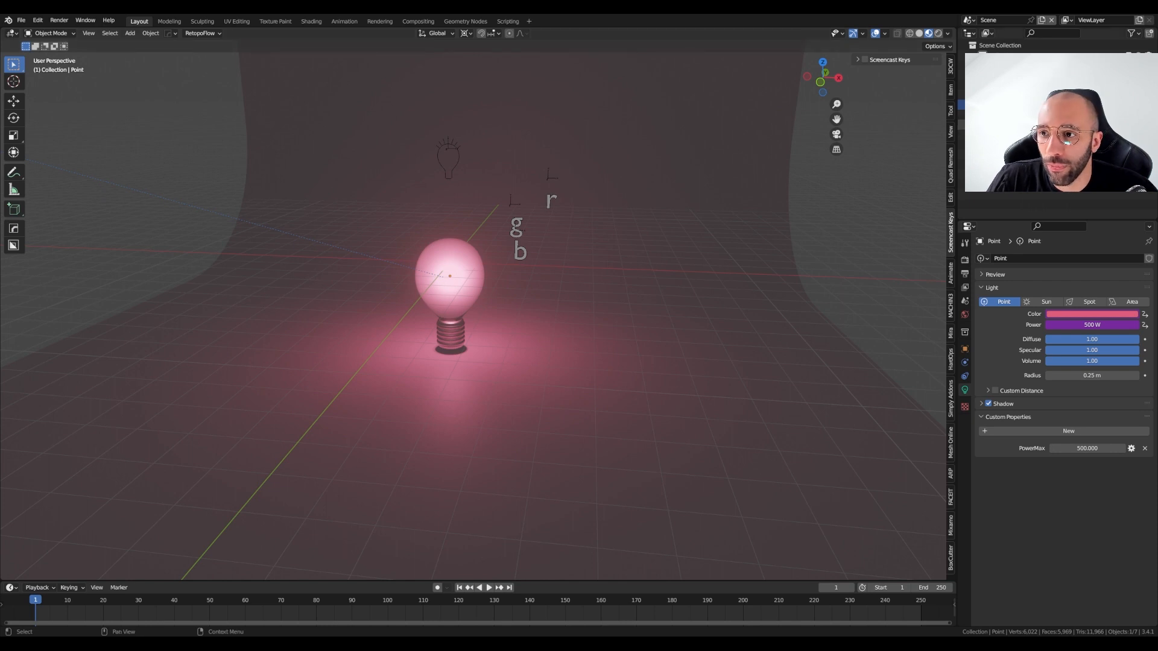
{"action": "left_click", "coordinate": [1007, 116]}
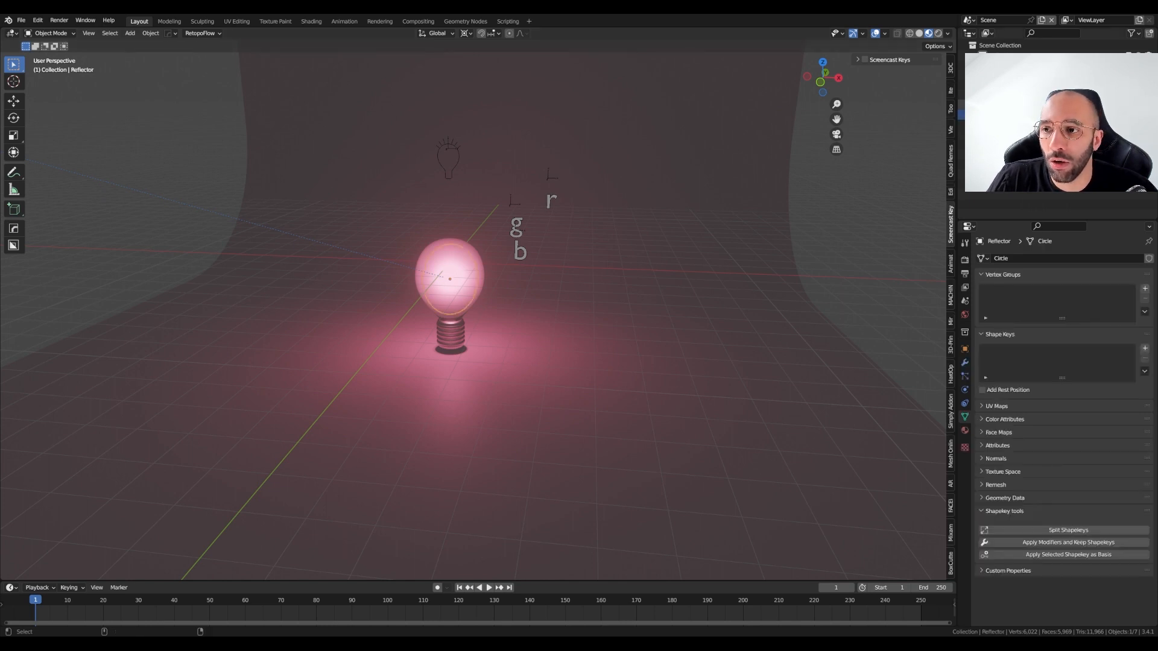
{"action": "left_click", "coordinate": [1007, 105], "text": "ctrl"}
{"action": "left_click", "coordinate": [1008, 95], "text": "ctrl"}
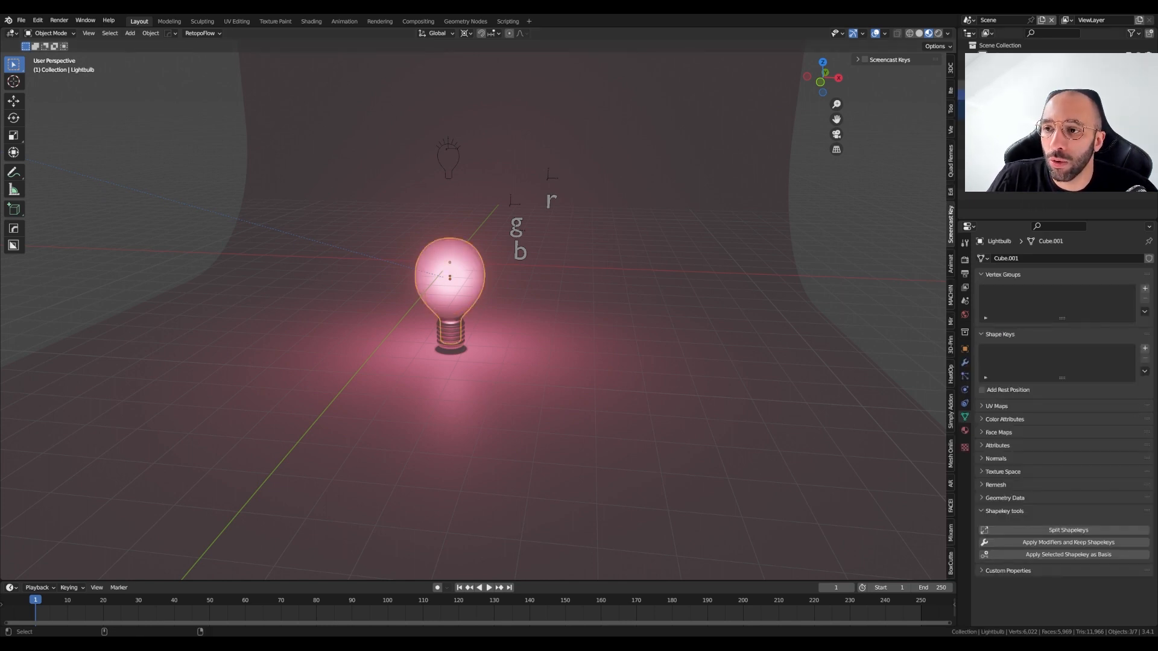
{"action": "left_click", "coordinate": [1008, 85], "text": "ctrl"}
{"action": "middle_click_drag", "start_coordinate": [443, 219], "coordinate": [452, 181], "text": "shift"}
{"action": "left_click", "coordinate": [919, 33]}
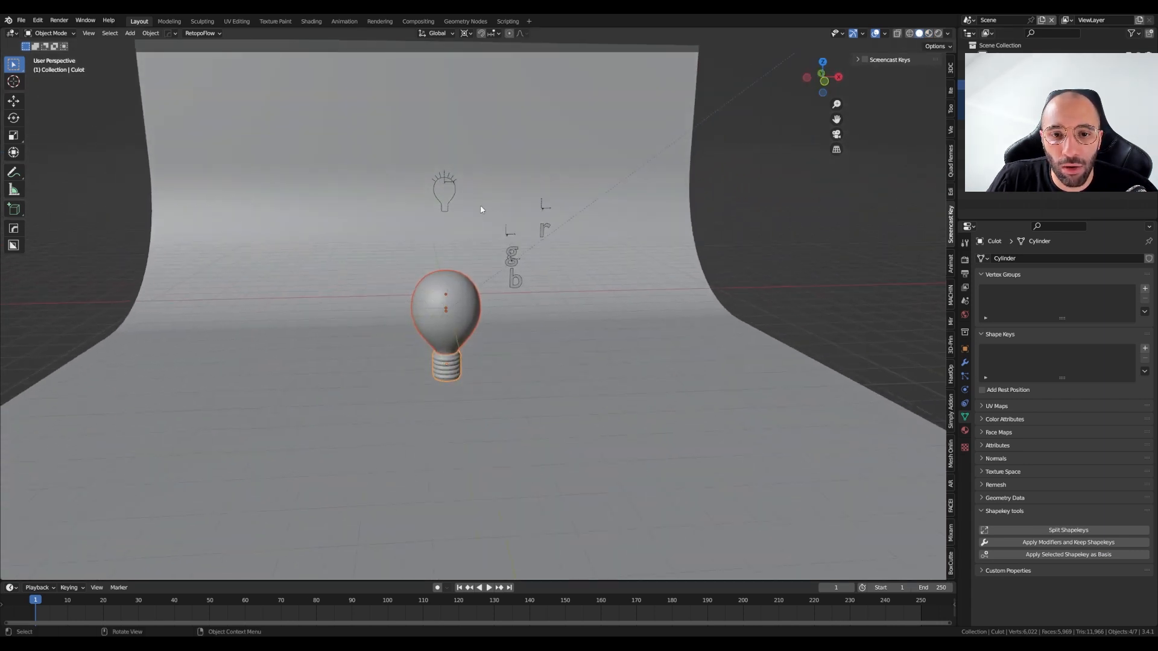
{"action": "left_click", "coordinate": [447, 175], "text": "shift"}
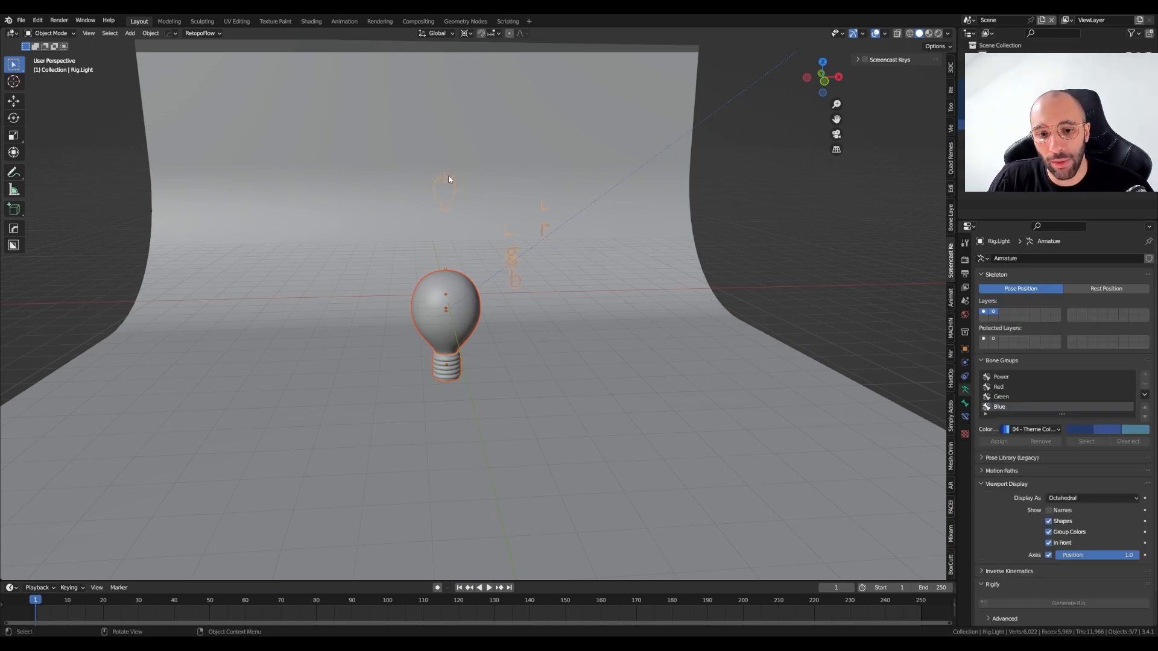
{"action": "middle_click_drag", "start_coordinate": [450, 240], "coordinate": [414, 234]}
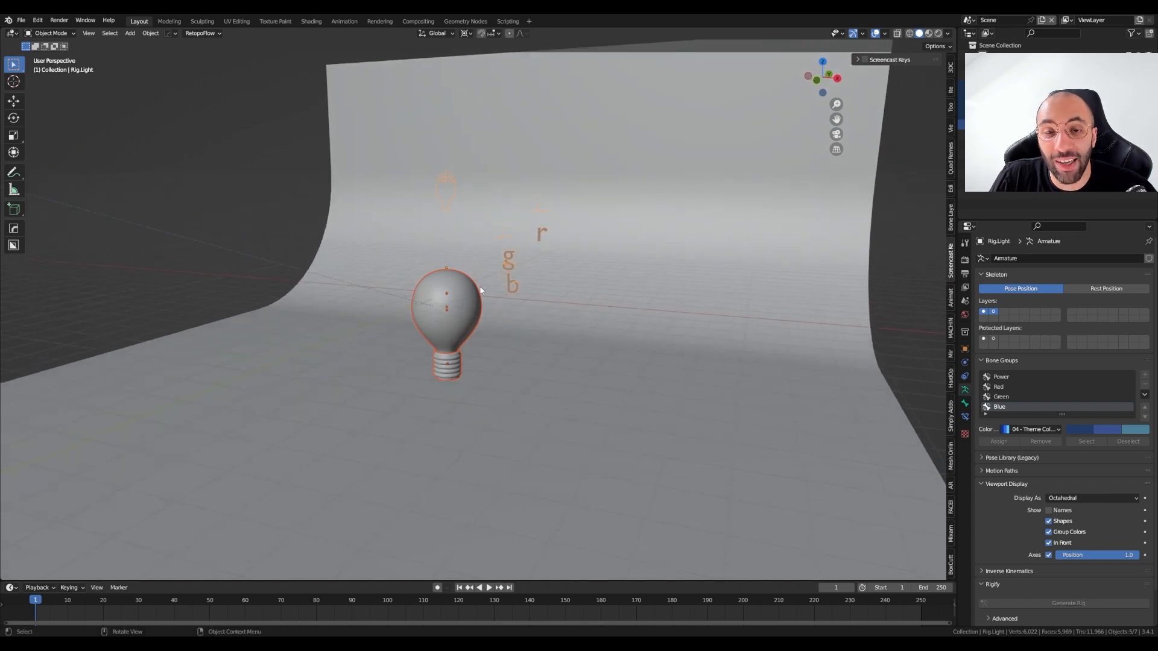
{"action": "middle_click_drag", "start_coordinate": [479, 290], "coordinate": [482, 280]}
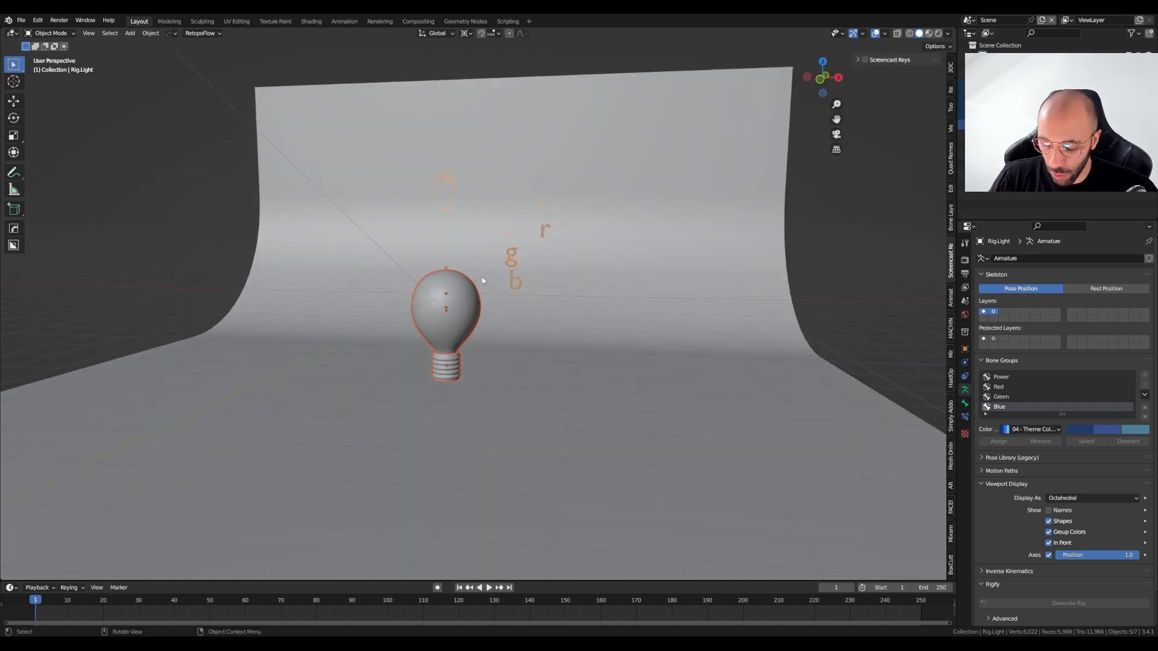
{"action": "key", "text": "ctrl+p"}
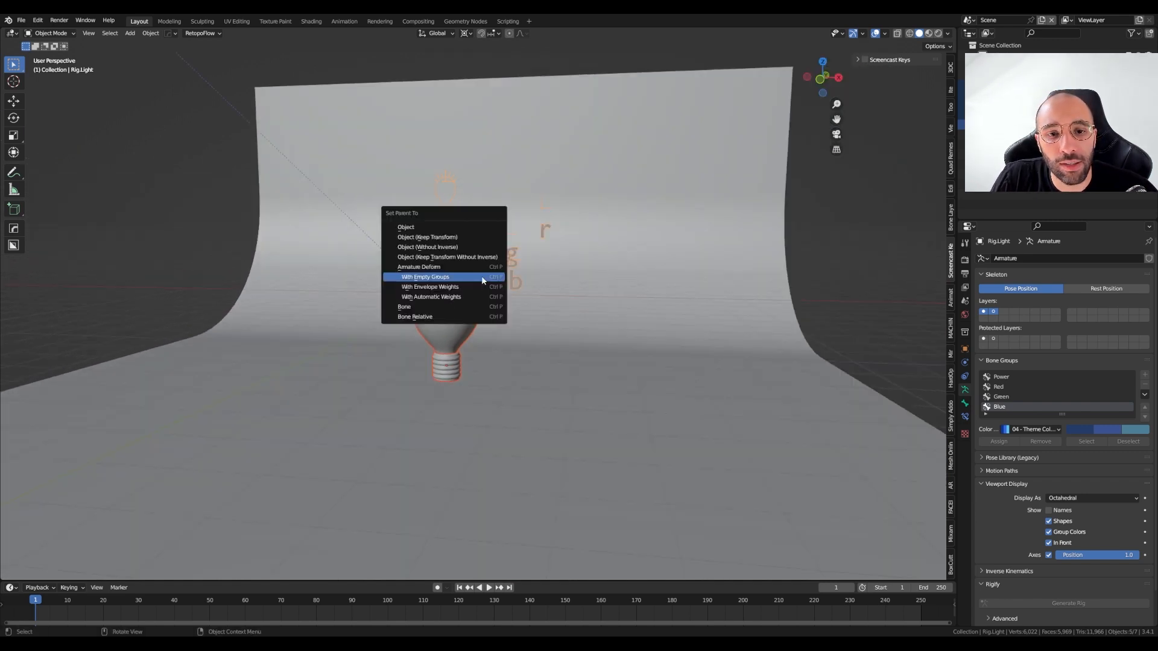
{"action": "left_click", "coordinate": [443, 279]}
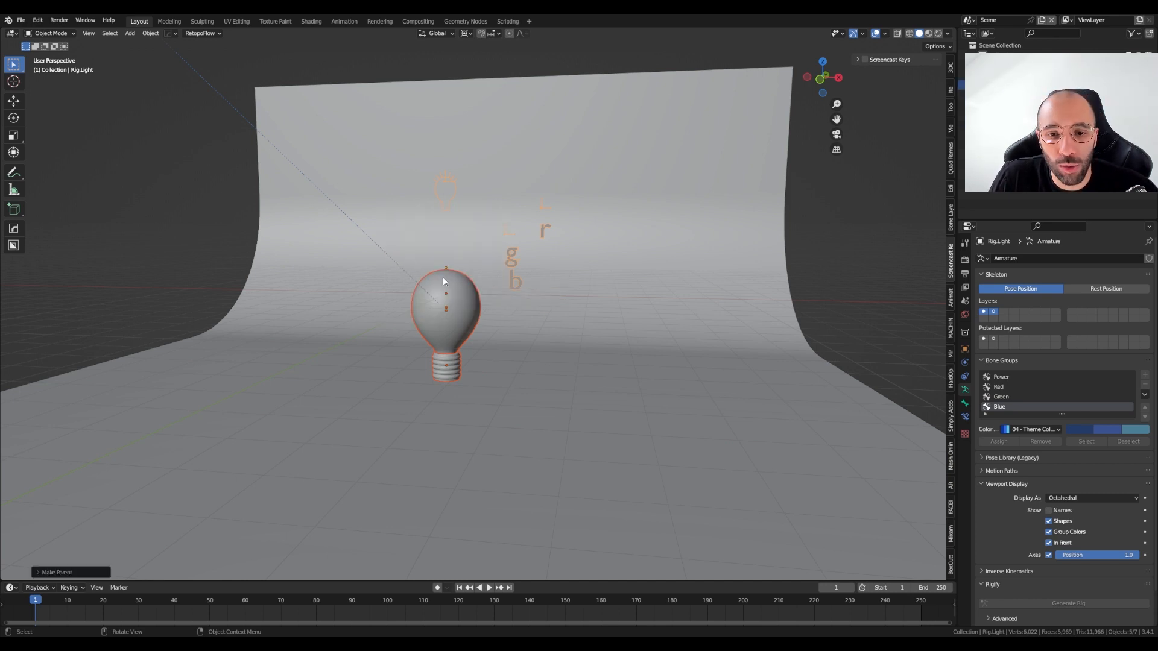
Select only Rig.Light, test whether the whole bulb follows by moving the rig, and cancel the move.
{"action": "middle_click_drag", "start_coordinate": [442, 277], "coordinate": [463, 218]}
{"action": "left_click", "coordinate": [445, 181]}
{"action": "key", "text": "g"}
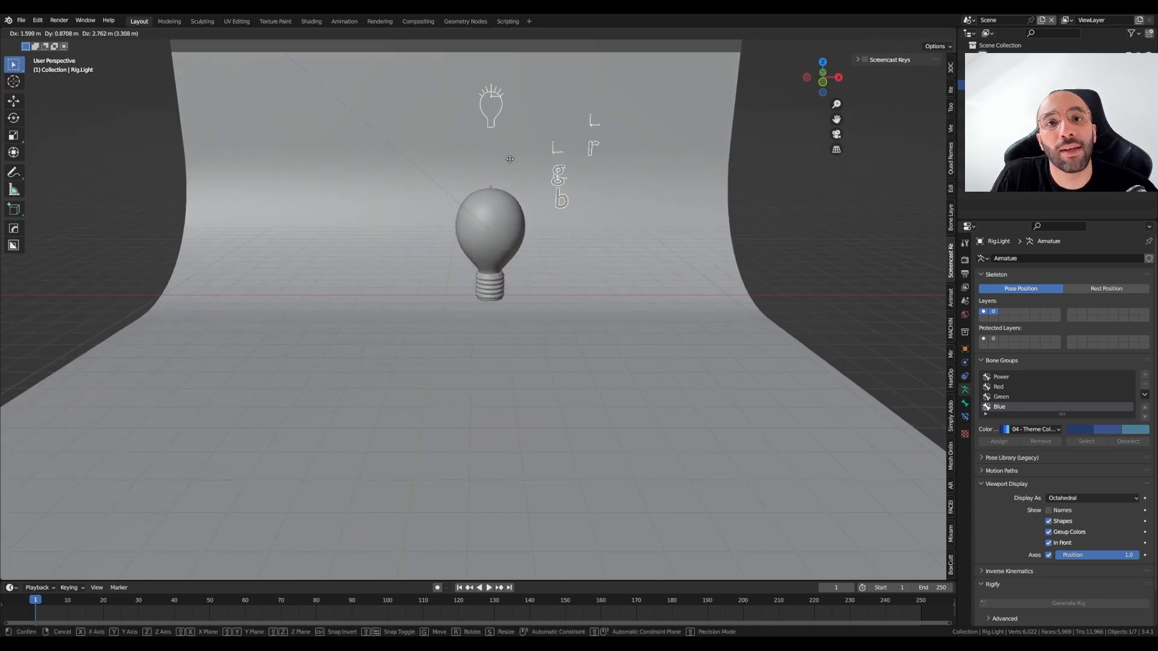
{"action": "right_click", "coordinate": [480, 205]}
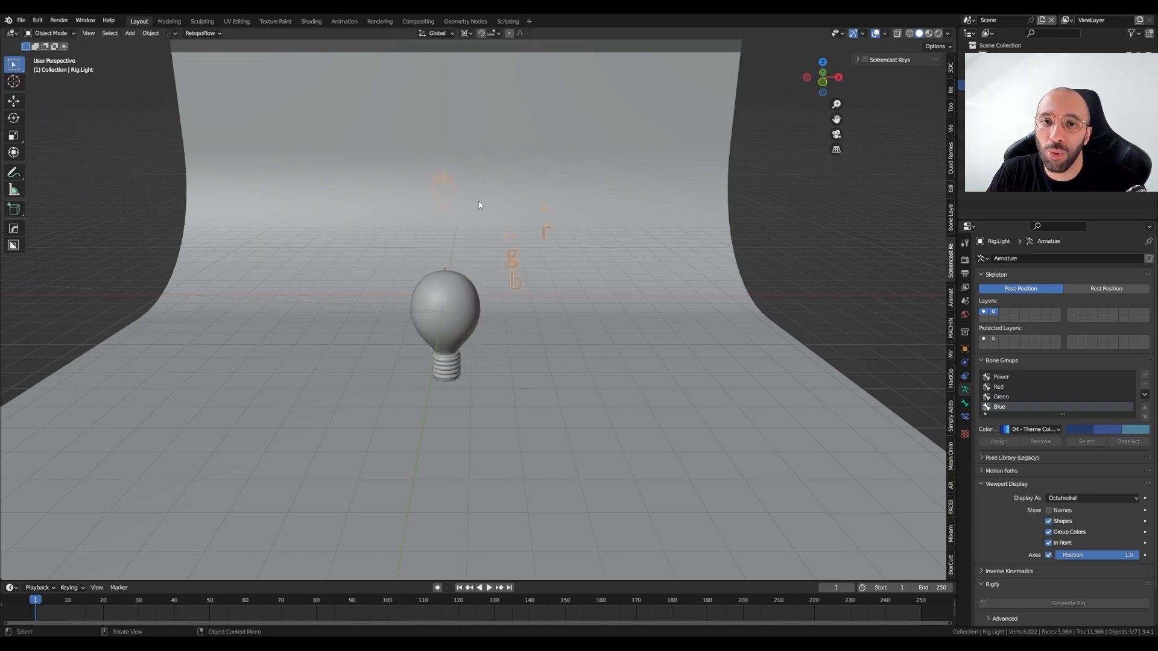
{"action": "middle_click_drag", "start_coordinate": [480, 205], "coordinate": [460, 225]}
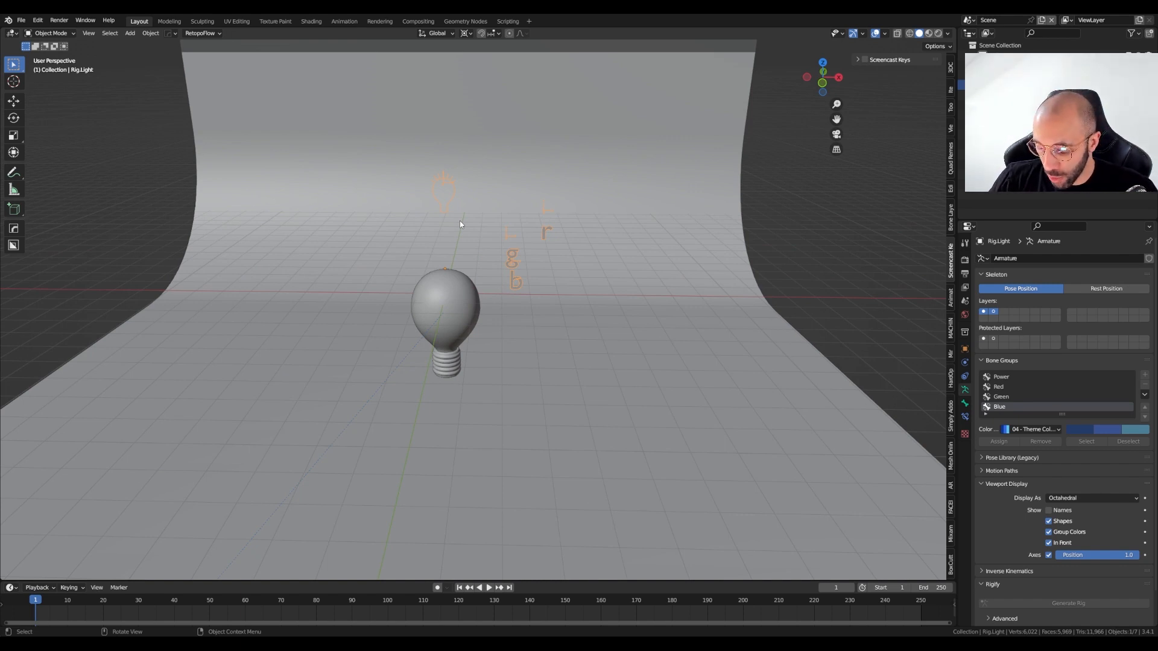
Extend the selection to all children of Rig.Light and duplicate the complete bulb rig about 6.2 m along the X axis.
{"action": "key", "text": "shift+bracketright"}
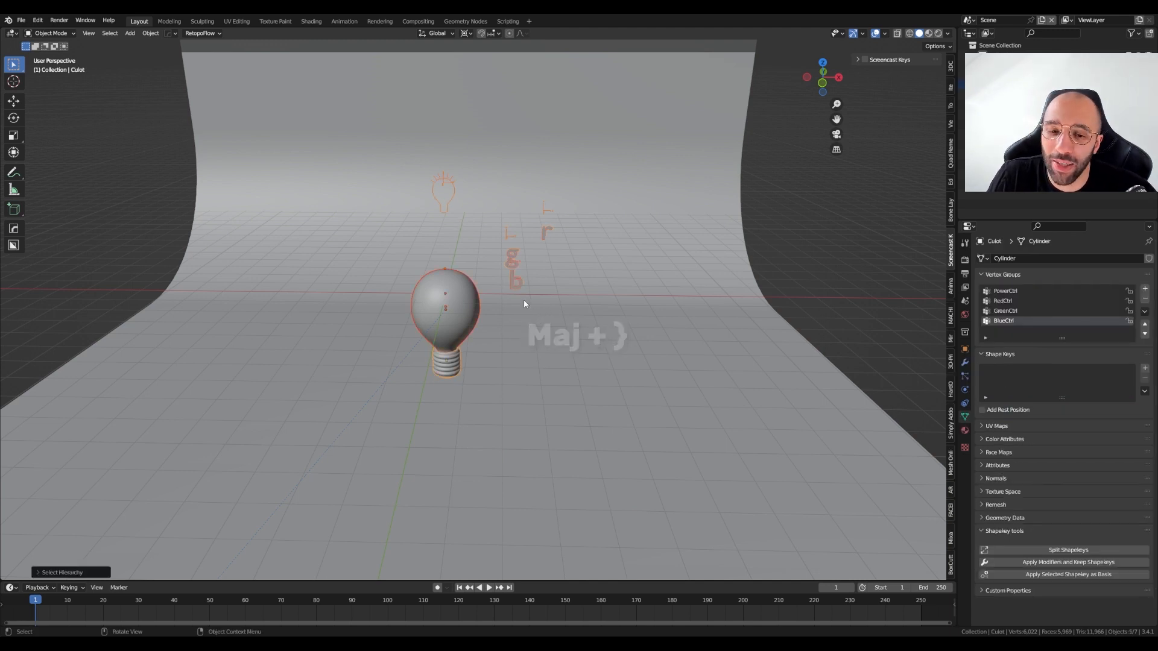
{"action": "middle_click_drag", "start_coordinate": [541, 359], "coordinate": [482, 349]}
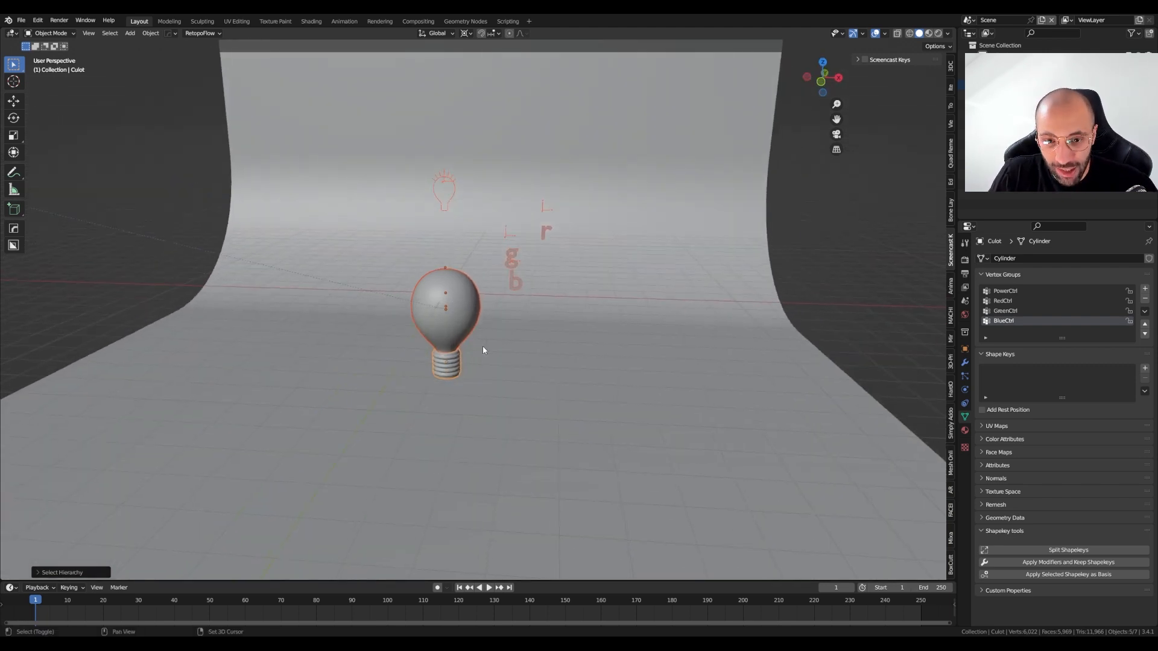
{"action": "key", "text": "shift+d"}
{"action": "key", "text": "x"}
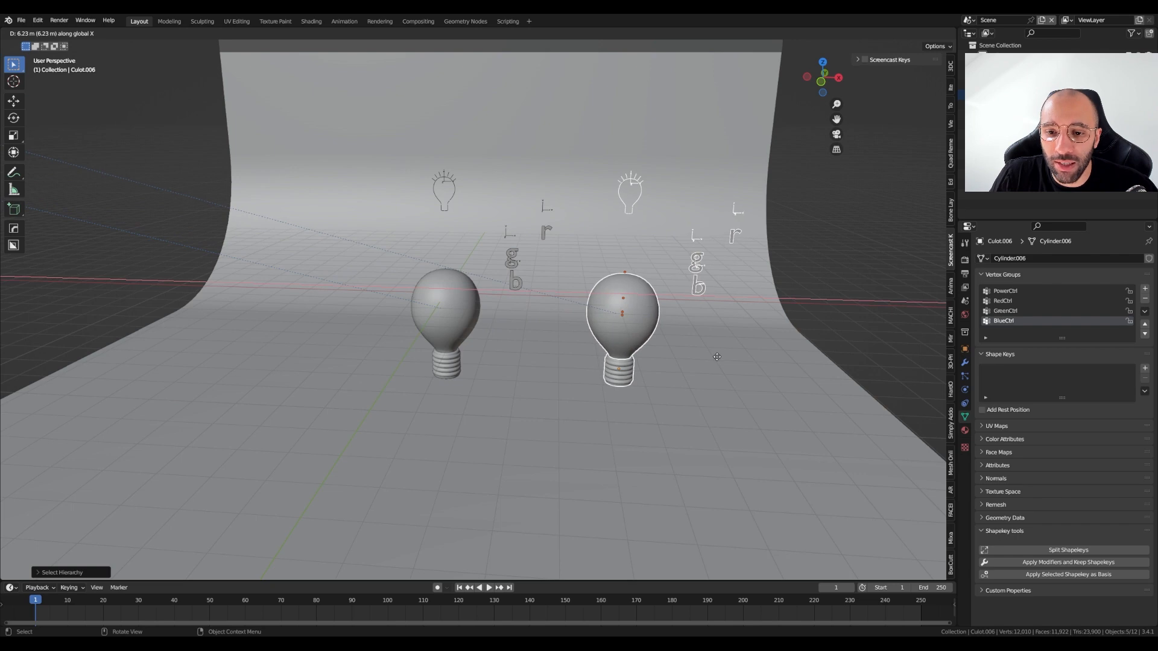
{"action": "left_click", "coordinate": [716, 355]}
Duplicate the selected bulb rig again along the X axis to place a third bulb beyond the second one.
{"action": "middle_click_drag", "start_coordinate": [729, 305], "coordinate": [641, 305], "text": "shift"}
{"action": "key", "text": "shift+d"}
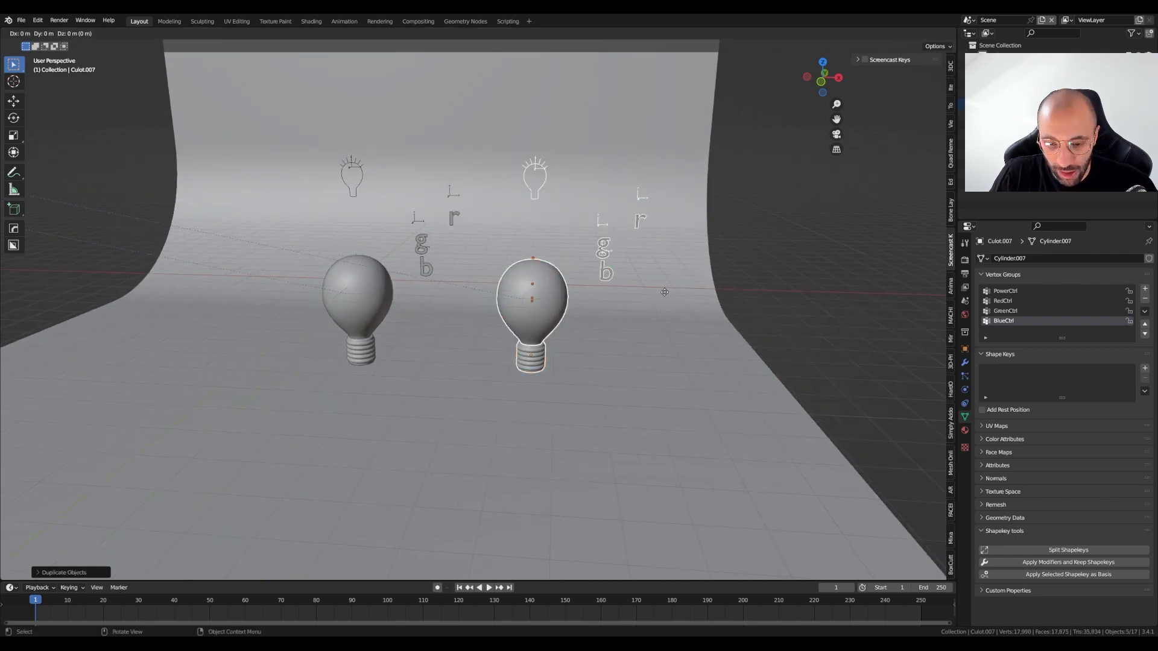
{"action": "key", "text": "x"}
{"action": "left_click", "coordinate": [903, 316]}
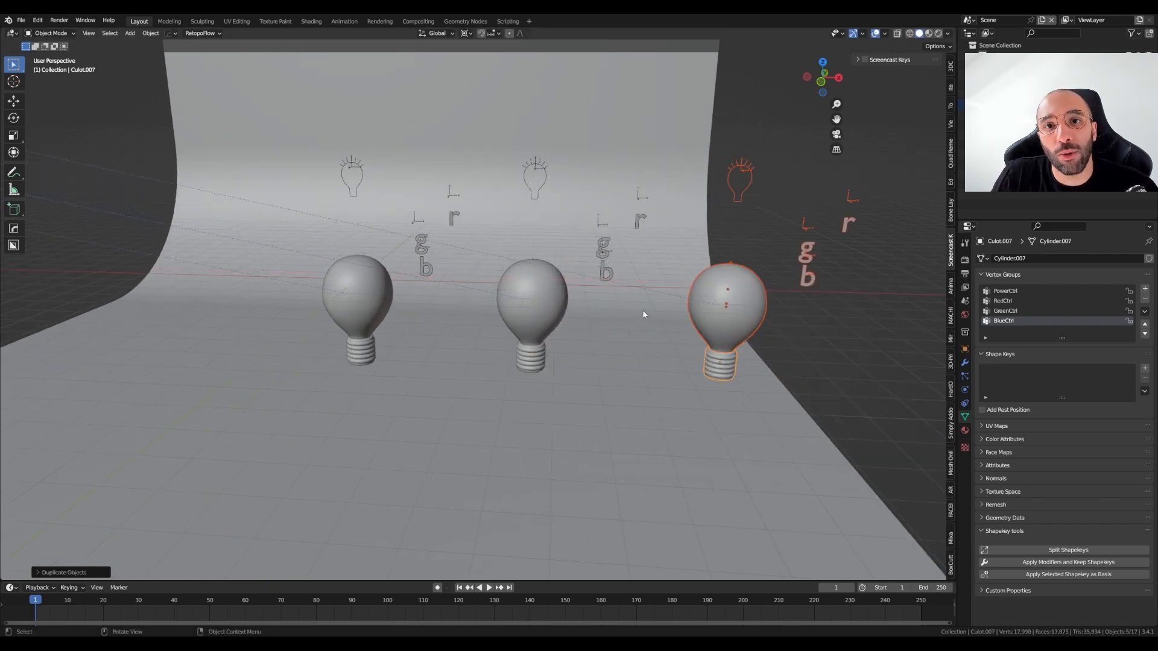
{"action": "mouse_move", "coordinate": [643, 318]}
{"action": "middle_mouse_down"}
{"action": "mouse_move", "coordinate": [641, 330]}
{"action": "mouse_move", "coordinate": [678, 291]}
{"action": "middle_mouse_up"}
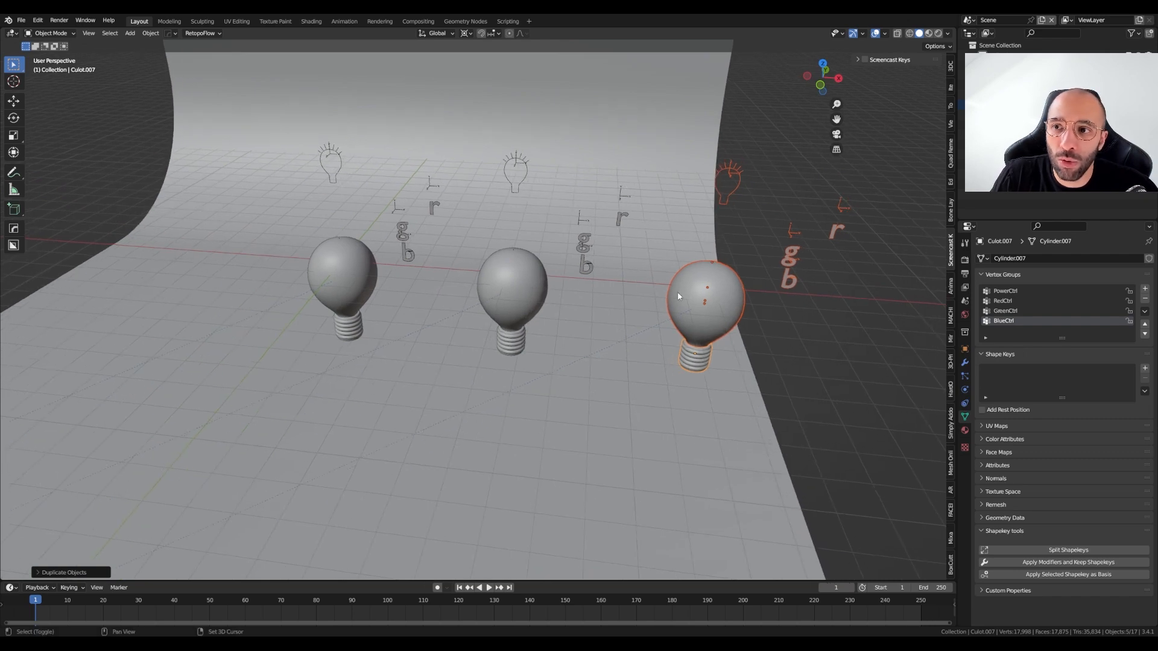
In Material Preview shading, select the point light inside the middle bulb and set its PowerMax property to 200.
{"action": "left_click", "coordinate": [928, 33]}
{"action": "middle_click_drag", "start_coordinate": [564, 284], "coordinate": [517, 294]}
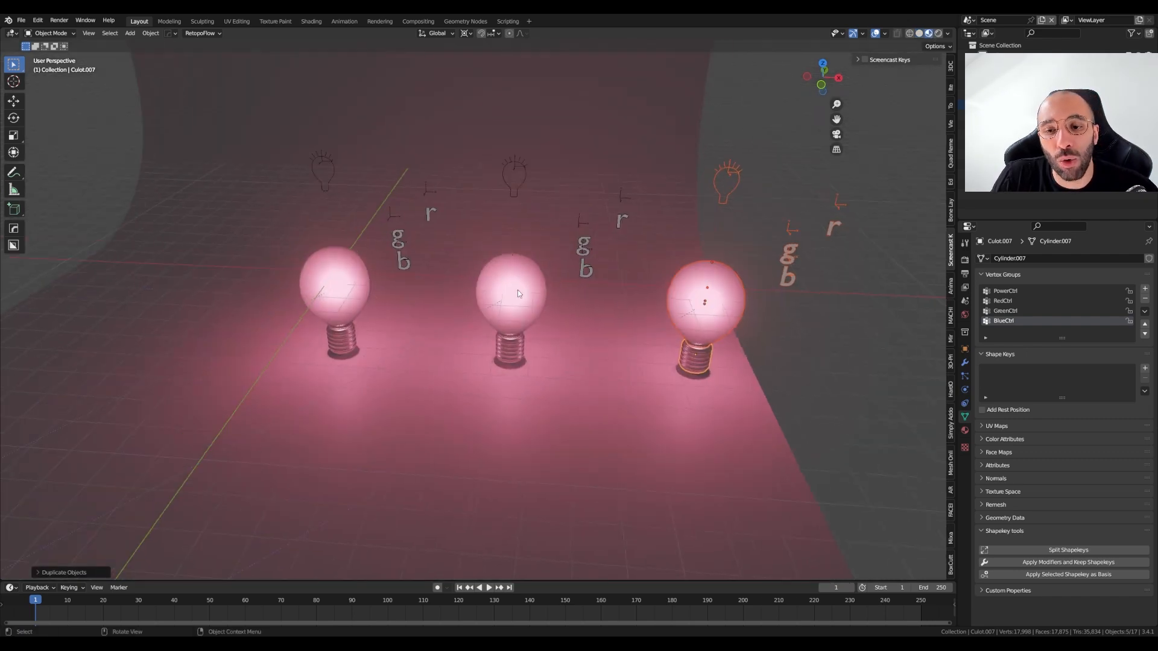
{"action": "left_click", "coordinate": [505, 294]}
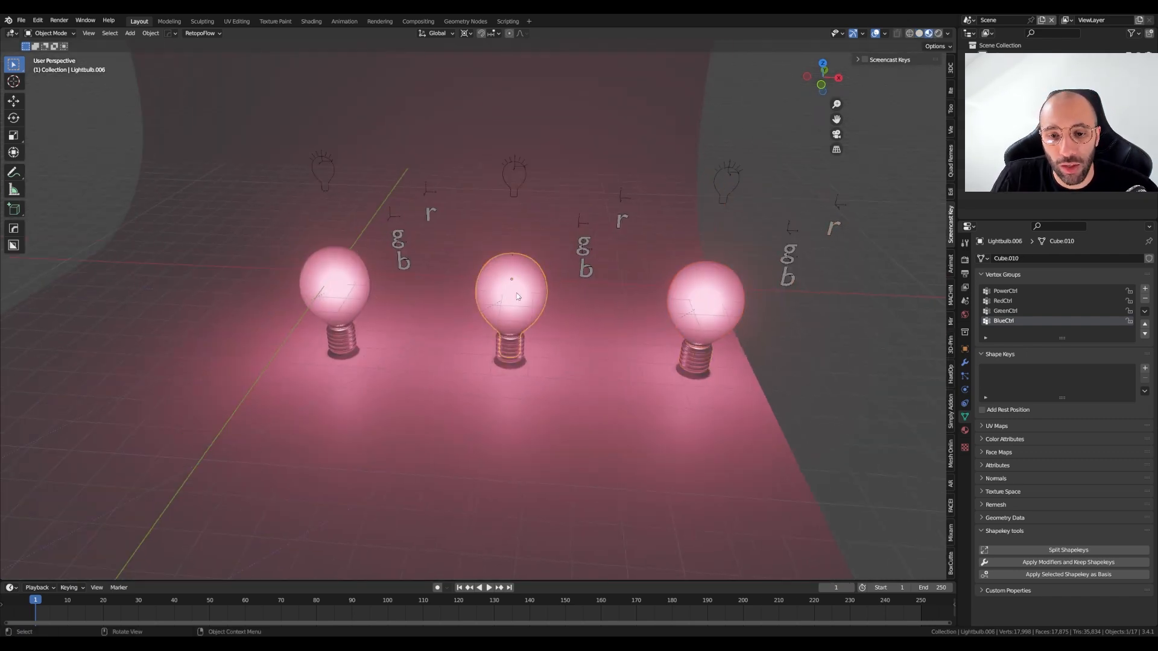
{"action": "left_click", "coordinate": [516, 297]}
{"action": "left_click", "coordinate": [517, 296]}
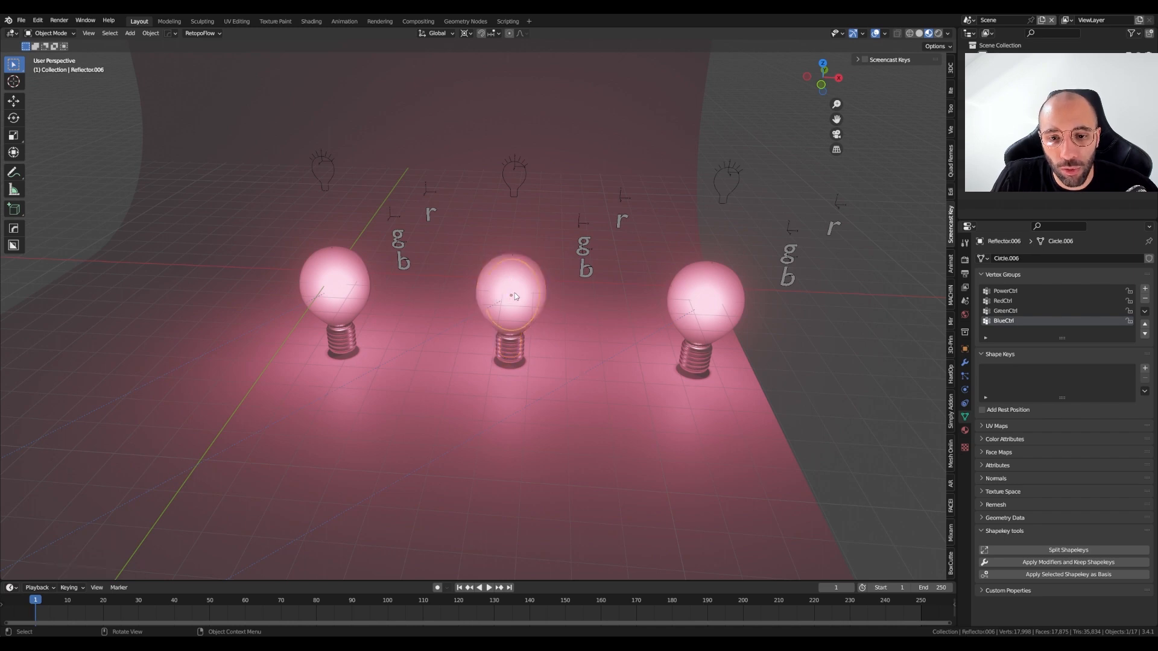
{"action": "double_click", "coordinate": [514, 300]}
{"action": "left_click", "coordinate": [512, 297]}
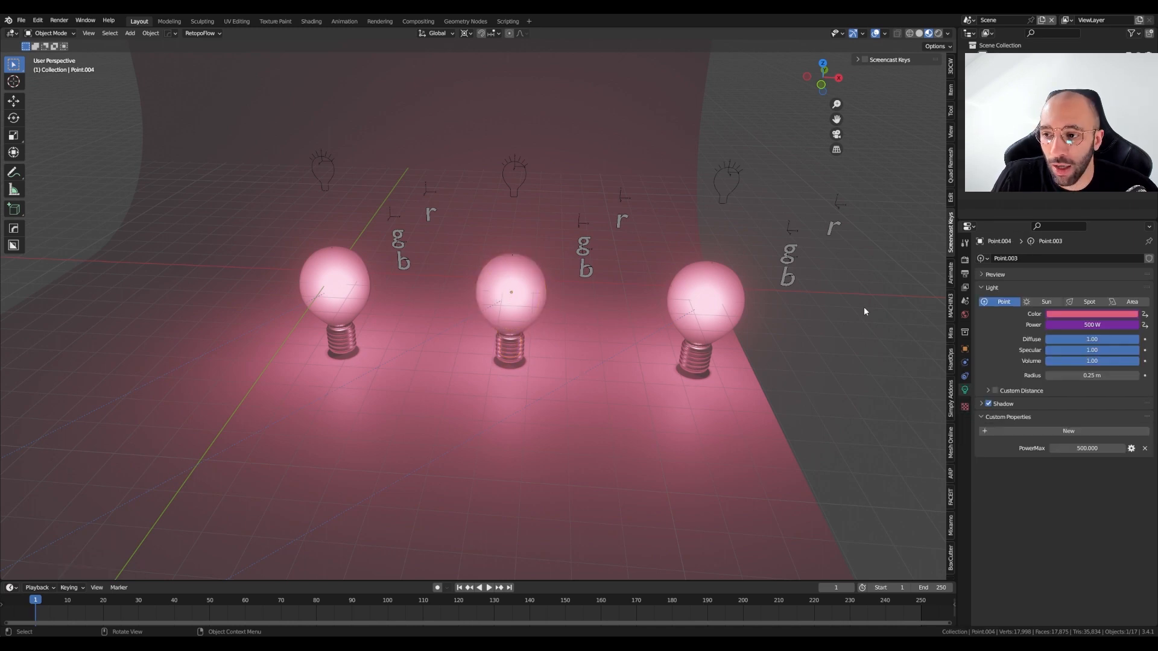
{"action": "left_click", "coordinate": [1085, 448]}
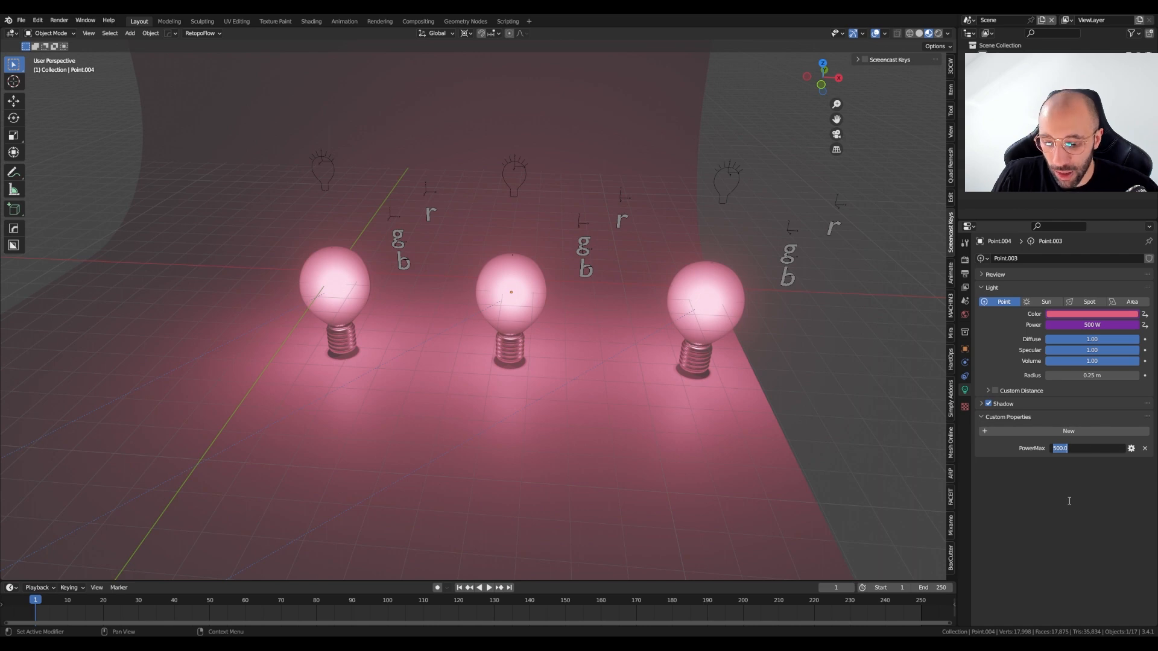
{"action": "type", "text": "200"}
{"action": "key", "text": "Return"}
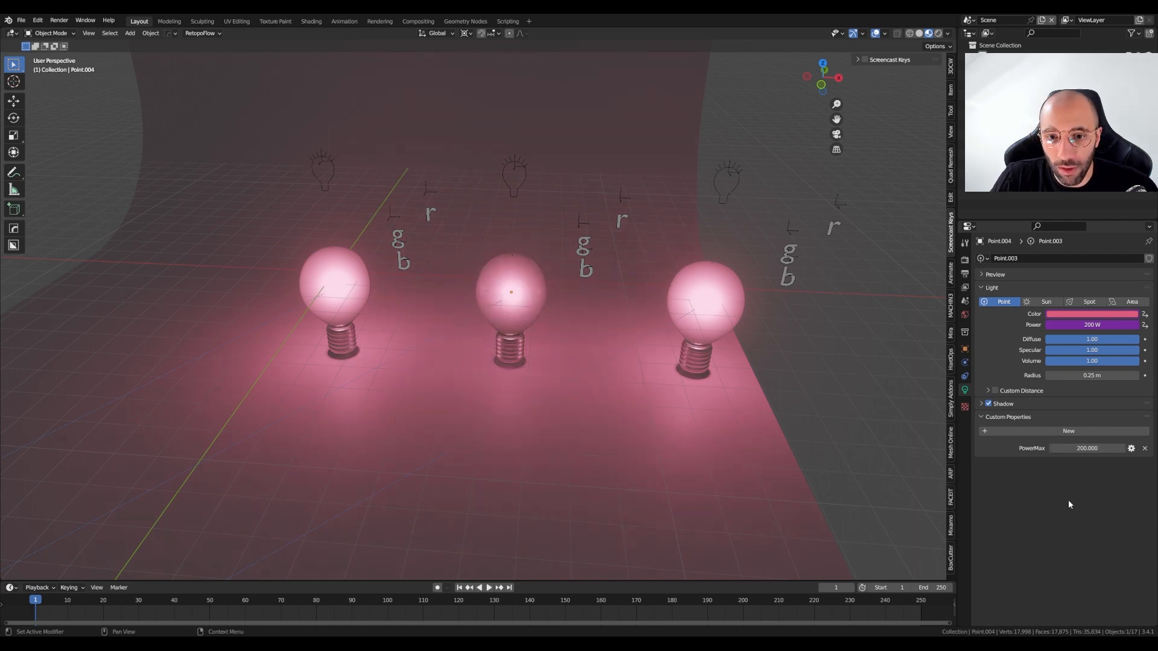
Select the point light inside the third bulb and set its PowerMax property to 3000.
{"action": "left_click", "coordinate": [697, 294]}
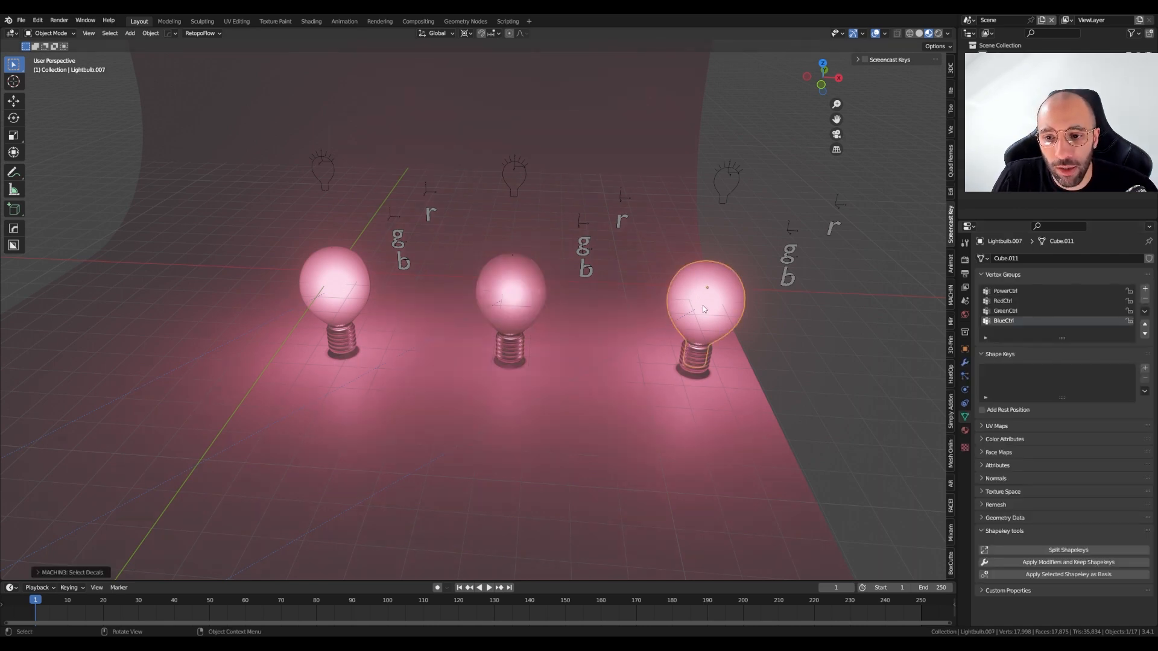
{"action": "left_click", "coordinate": [697, 295]}
{"action": "double_click", "coordinate": [1092, 324]}
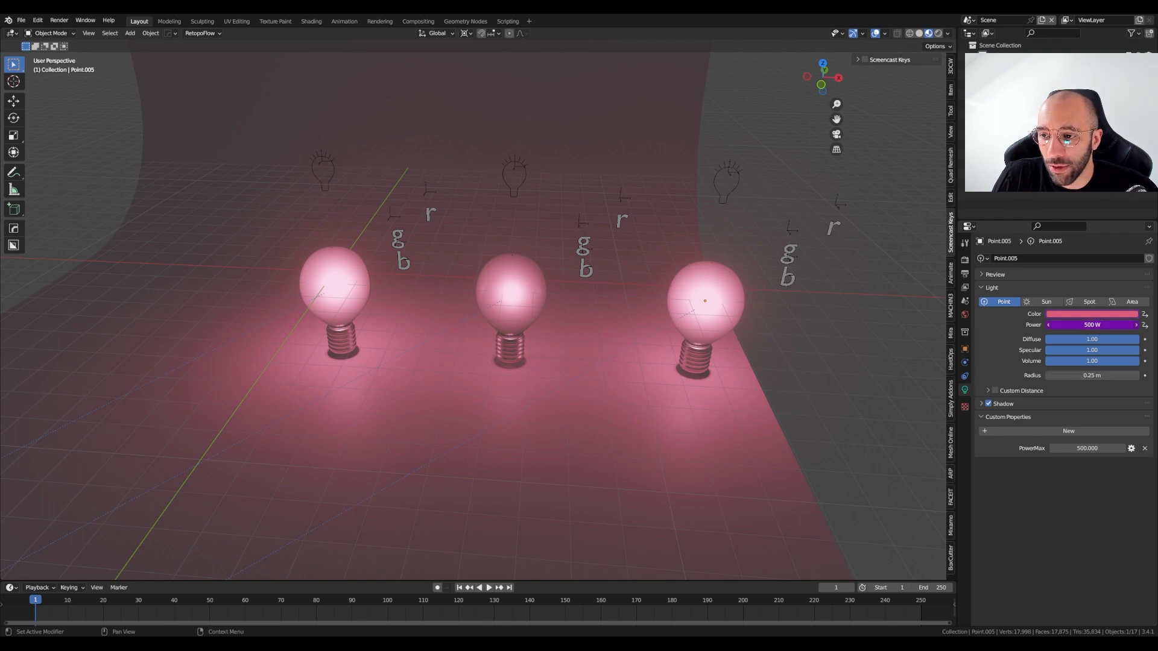
{"action": "double_click", "coordinate": [1080, 448]}
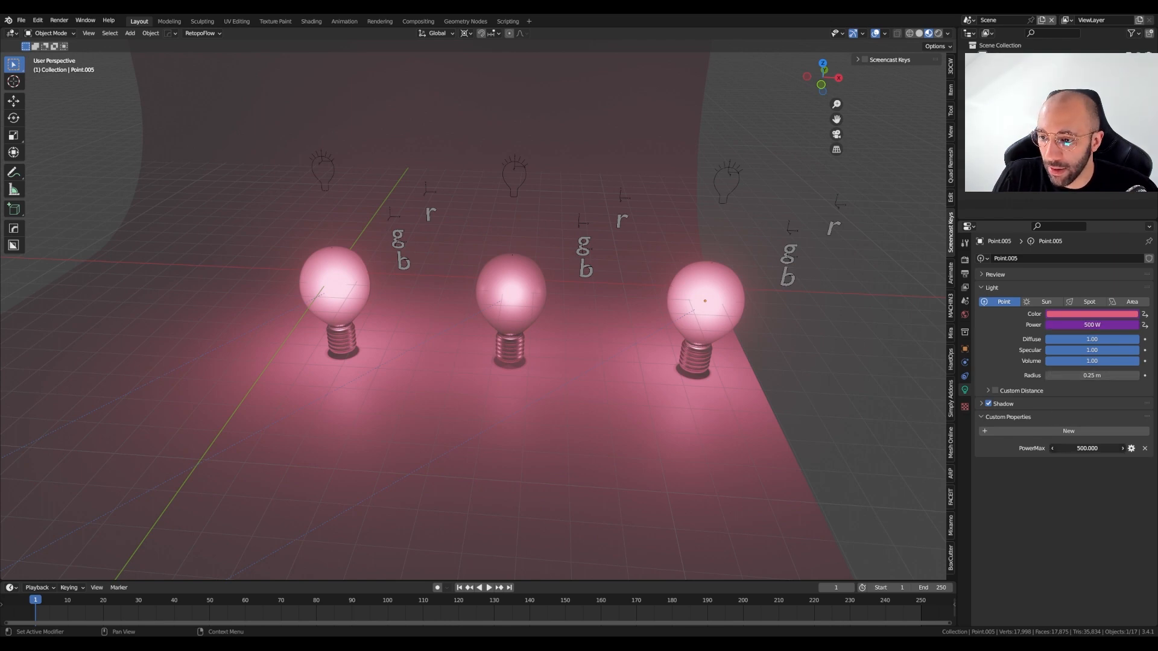
{"action": "type", "text": "3000"}
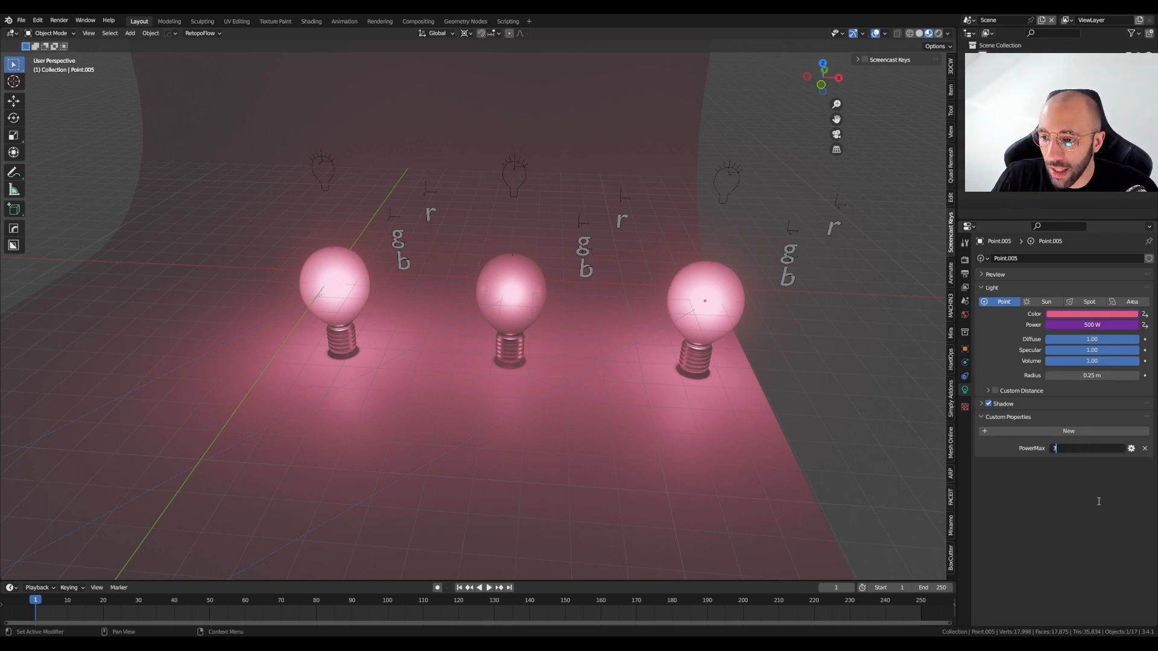
{"action": "key", "text": "Return"}
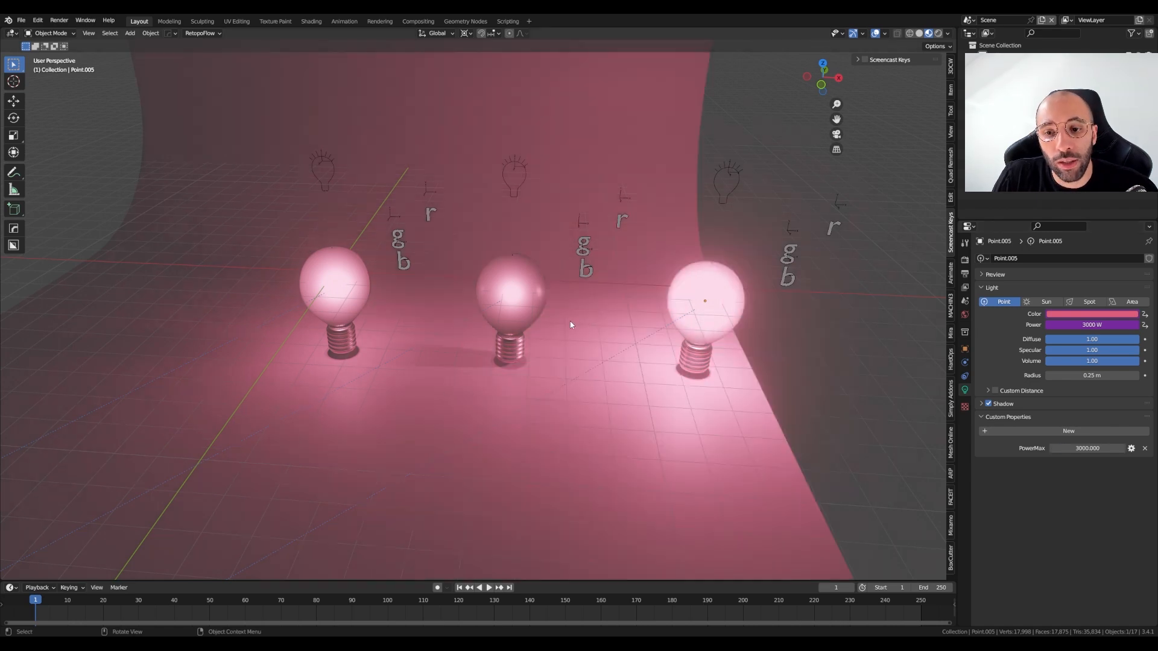
Put the middle bulb's rig in Pose Mode and move its GreenCtrl bone in the positive X direction to raise the green amount.
{"action": "scroll", "coordinate": [580, 326], "scroll_direction": "down", "scroll_amount": 2}
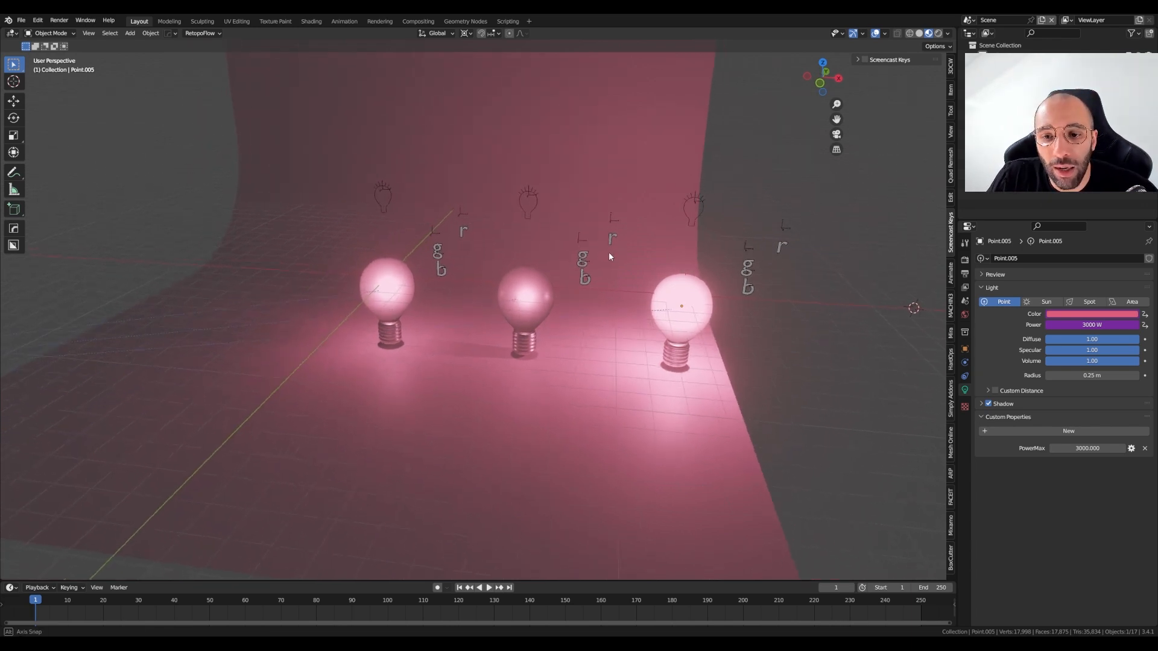
{"action": "left_click", "coordinate": [531, 207]}
{"action": "left_click", "coordinate": [533, 200]}
{"action": "key", "text": "ctrl+Tab"}
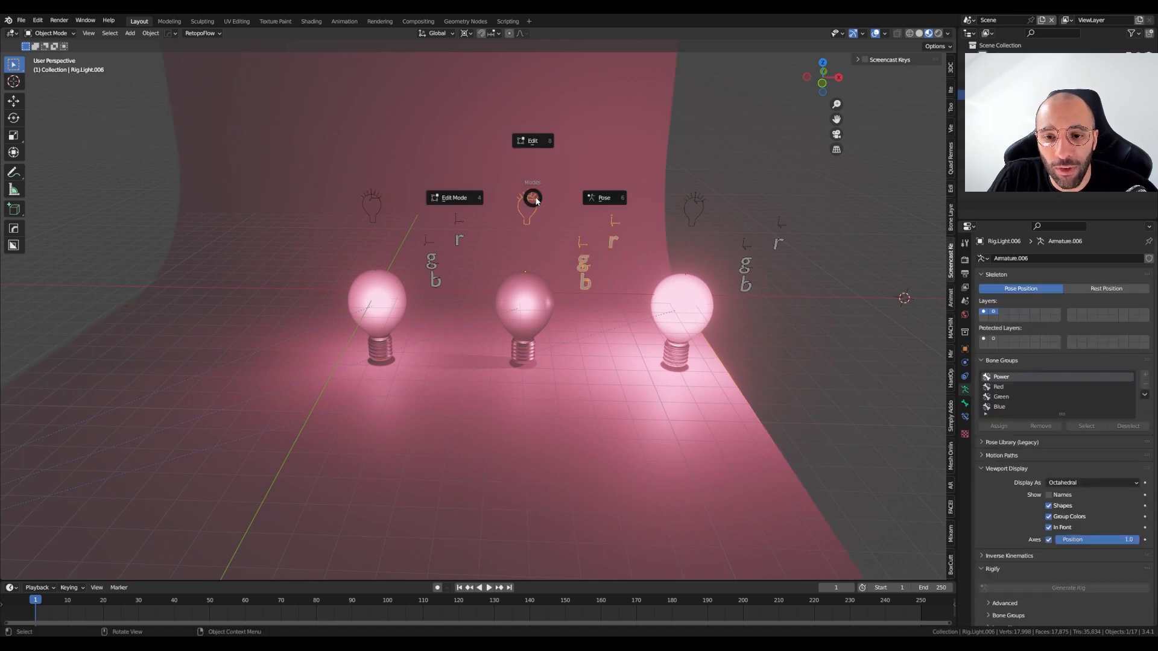
{"action": "left_click", "coordinate": [592, 203]}
{"action": "left_click", "coordinate": [583, 264]}
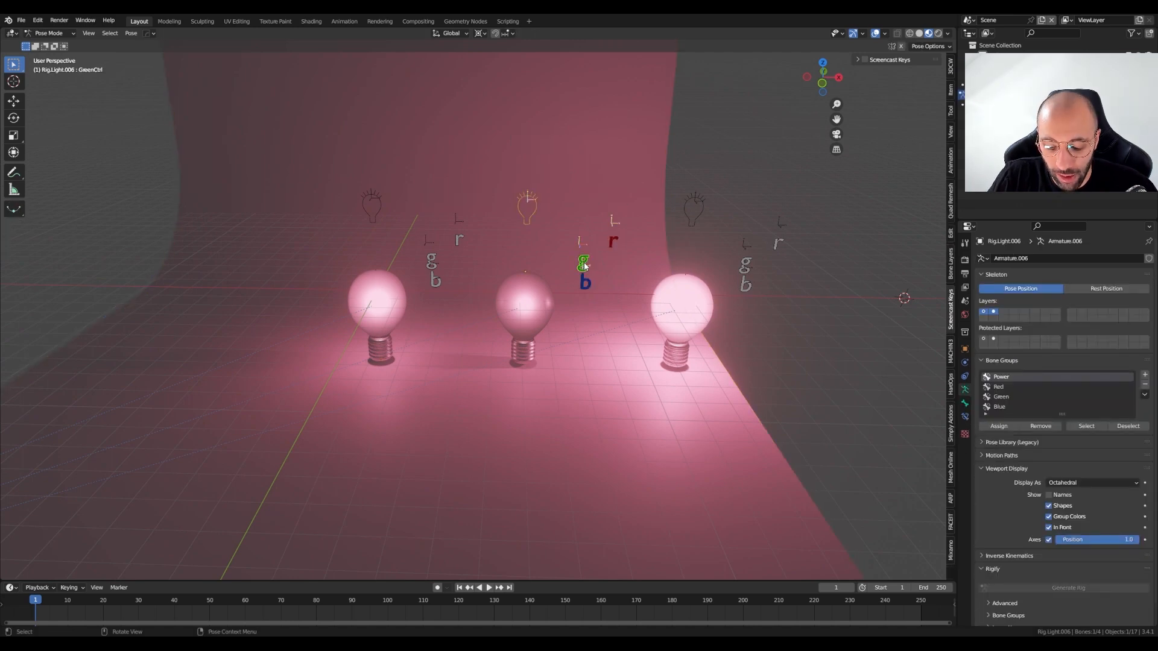
{"action": "key", "text": "g"}
{"action": "left_click", "coordinate": [625, 264]}
Move the middle rig's RedCtrl bone back in the negative X direction and its BlueCtrl bone forward about 0.53 m, and leave Pose Mode.
{"action": "left_click", "coordinate": [613, 241]}
{"action": "key", "text": "g"}
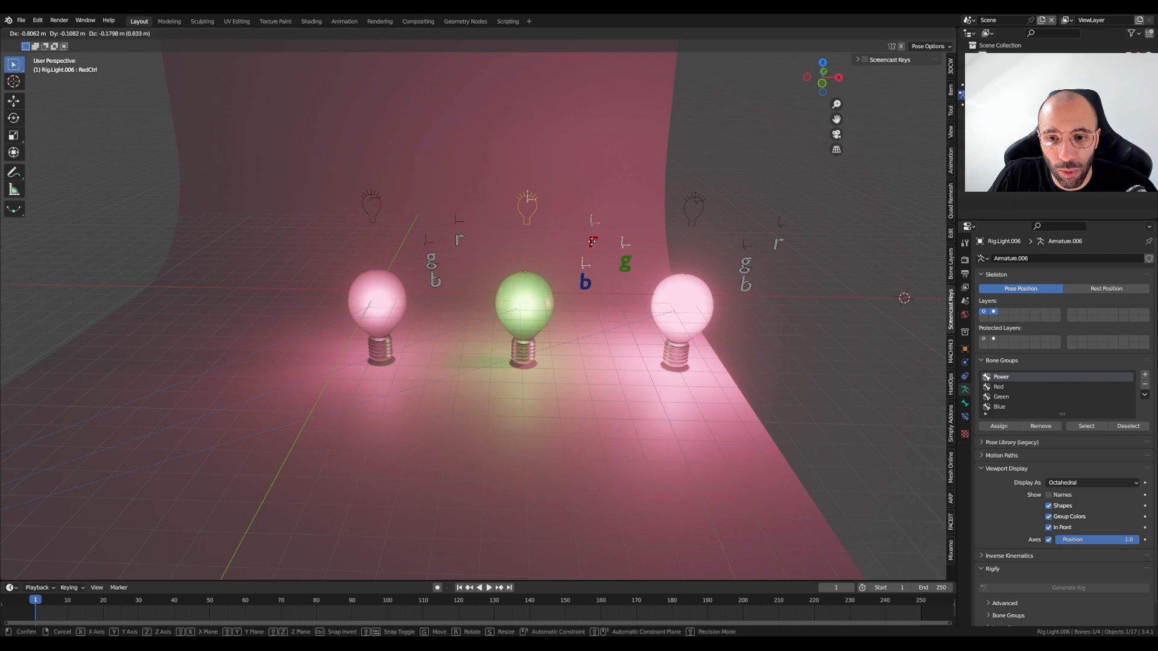
{"action": "left_click", "coordinate": [585, 242]}
{"action": "left_click", "coordinate": [585, 282]}
{"action": "key", "text": "g"}
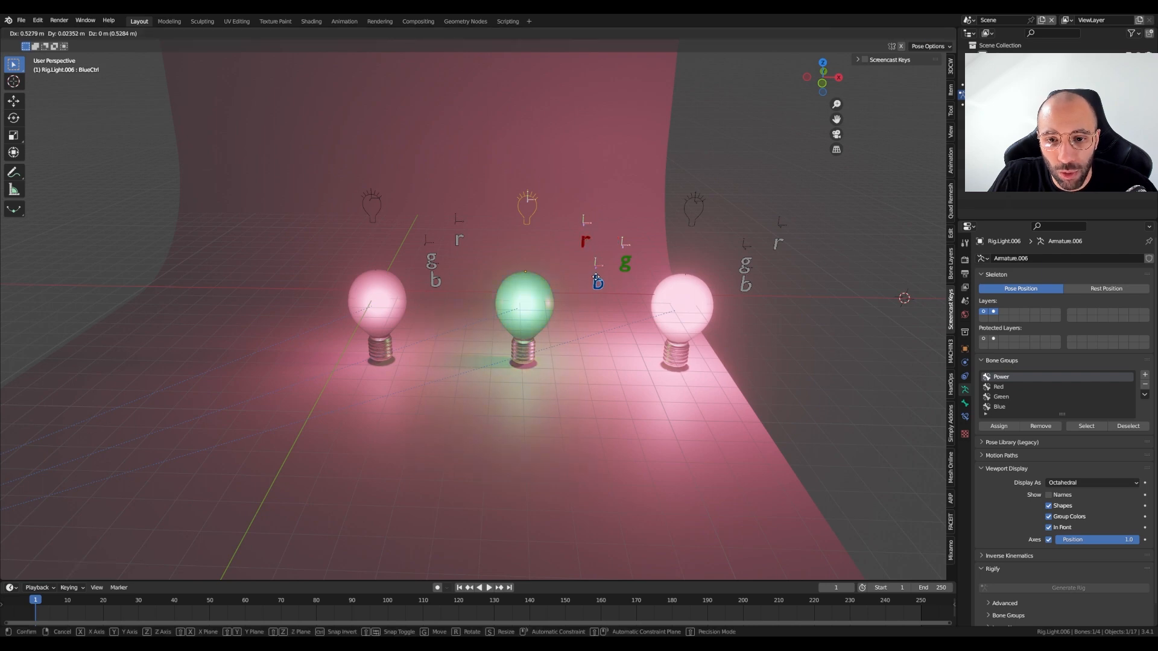
{"action": "left_click", "coordinate": [596, 279]}
{"action": "key", "text": "ctrl+Tab"}
Pose the third bulb's rig by moving its BlueCtrl bone in the positive X direction until it sits below the r control.
{"action": "left_click", "coordinate": [751, 271]}
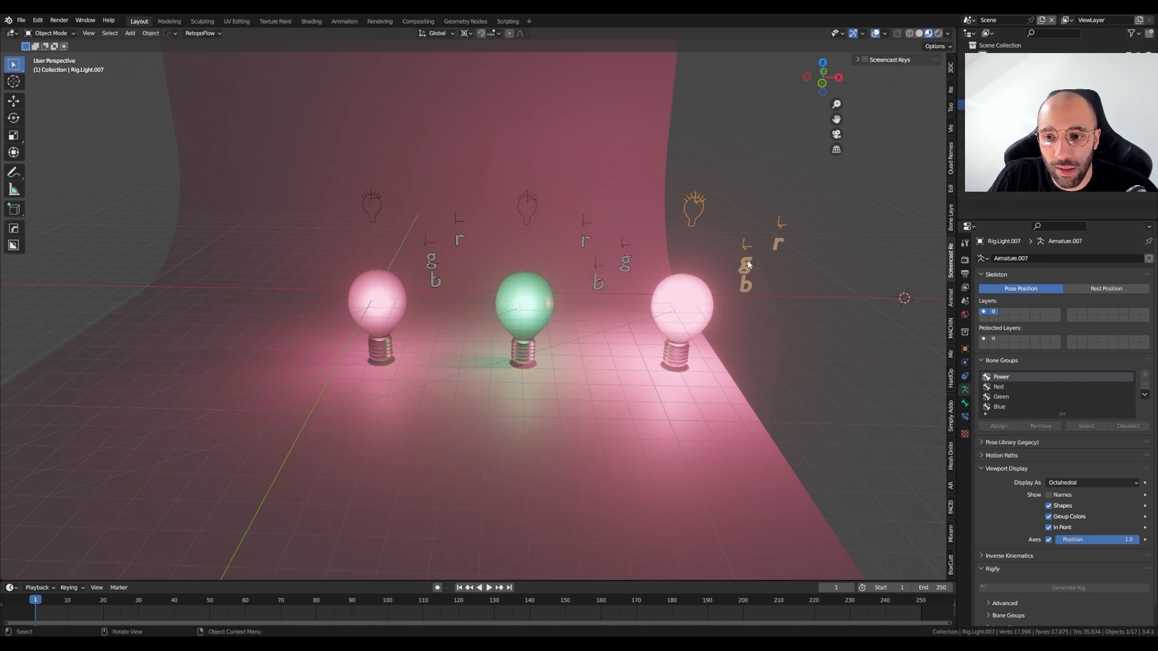
{"action": "key", "text": "ctrl+Tab"}
{"action": "left_click", "coordinate": [787, 262]}
{"action": "left_click", "coordinate": [746, 283]}
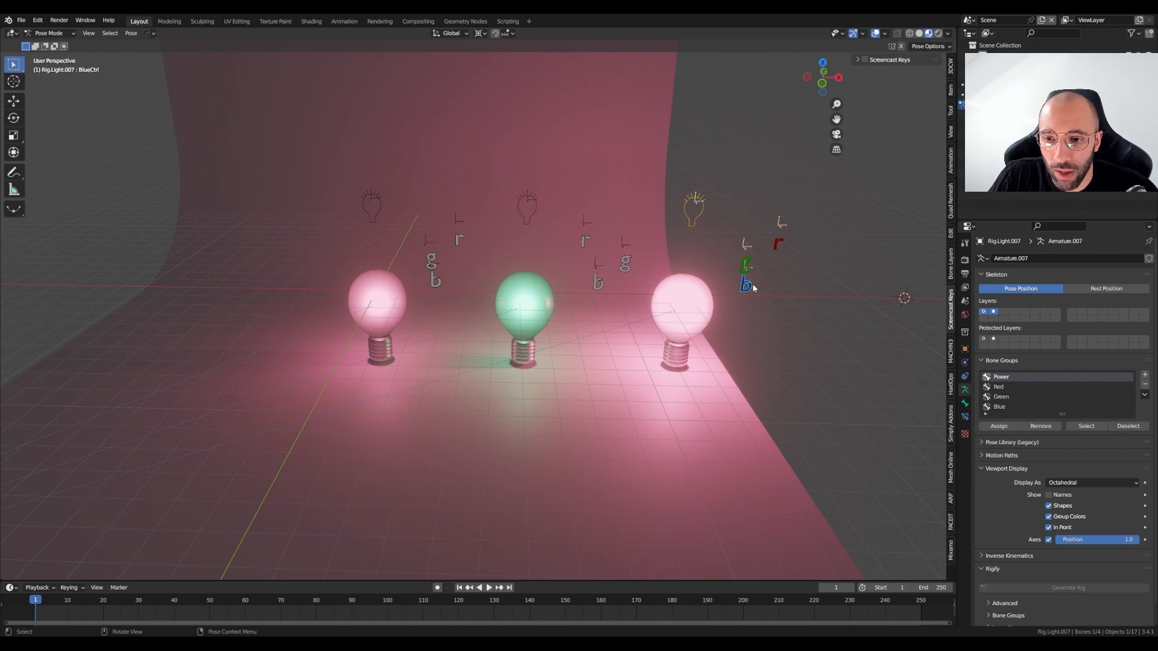
{"action": "key", "text": "g"}
{"action": "left_click", "coordinate": [784, 284]}
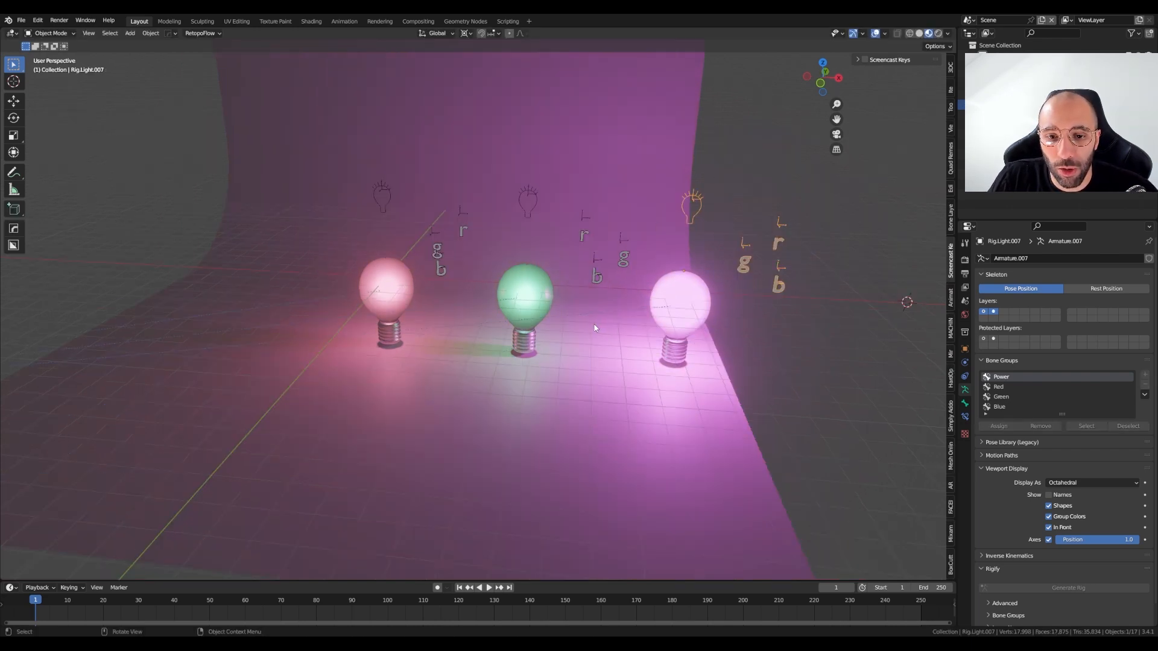
{"action": "scroll", "coordinate": [594, 329], "scroll_direction": "down", "scroll_amount": 1}
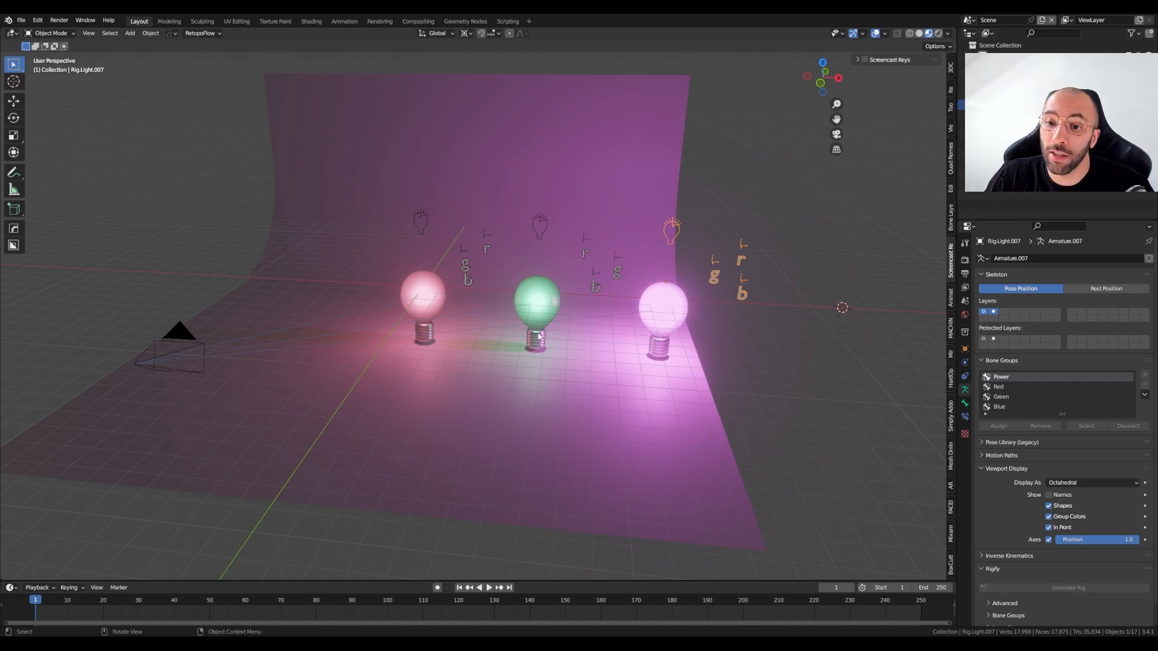
{"action": "middle_click_drag", "start_coordinate": [552, 290], "coordinate": [566, 285]}
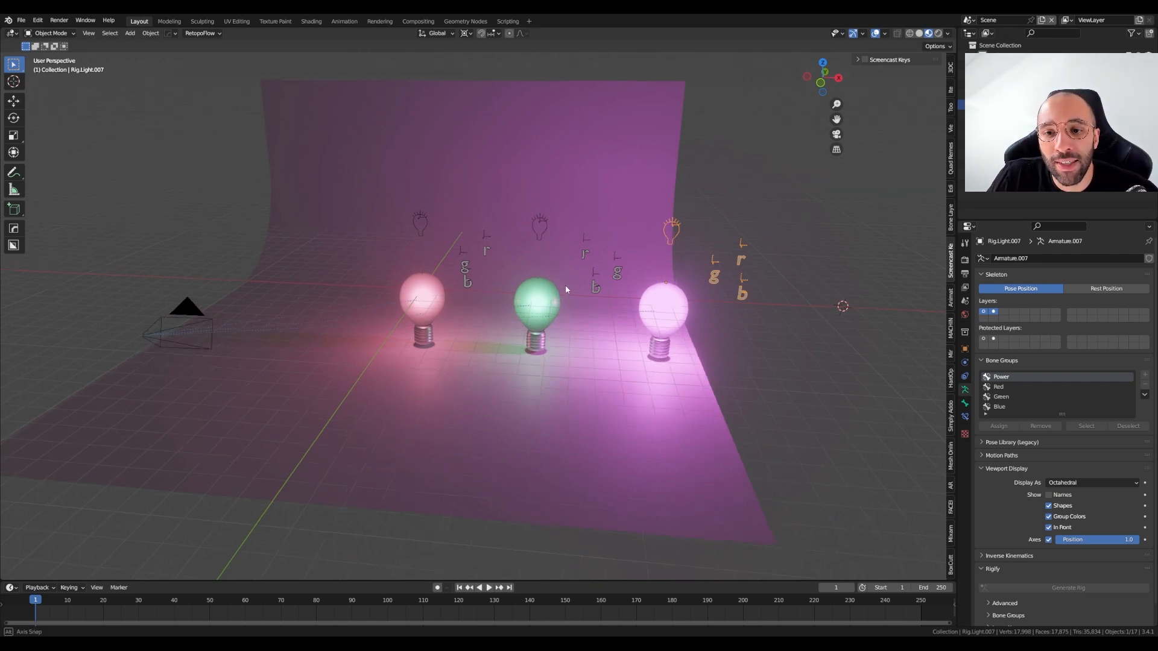